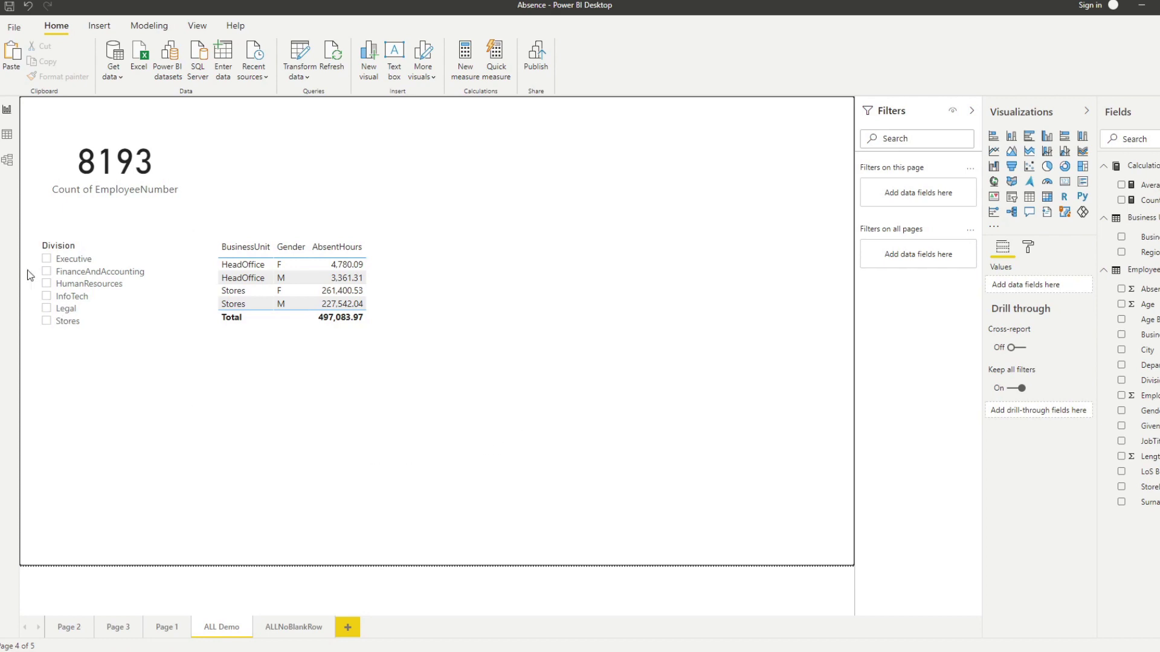
Step: Look over the Business Unit table's rows and the Employees table in the data view, and return to the report
{"action": "left_click", "coordinate": [8, 135]}
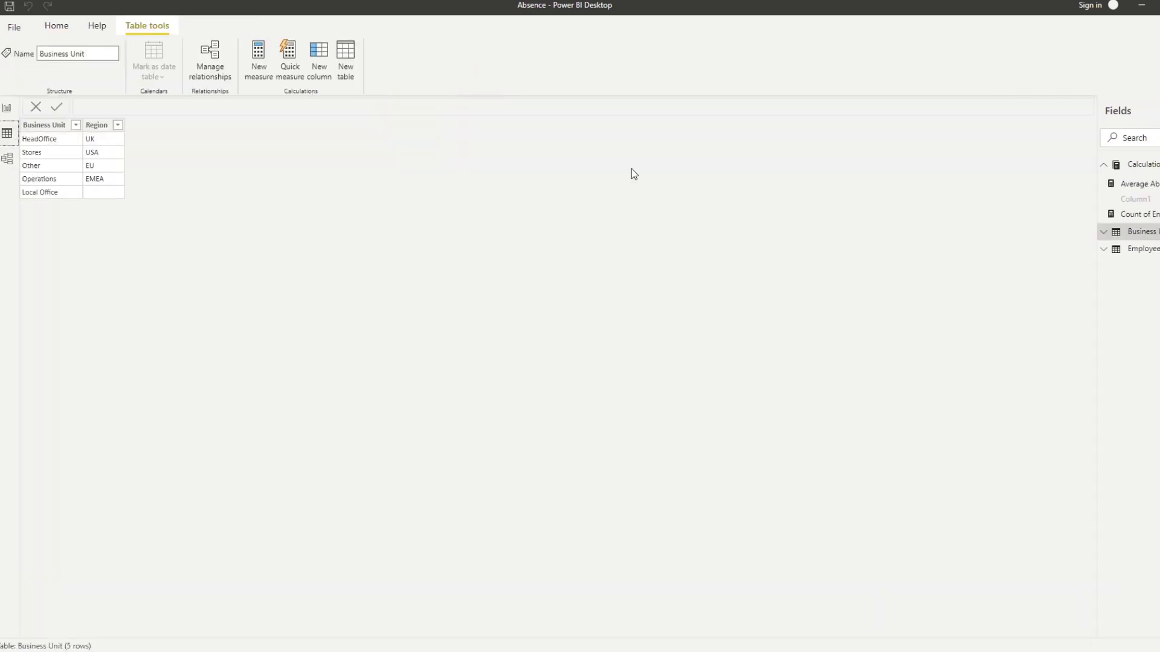
{"action": "left_click", "coordinate": [1136, 248]}
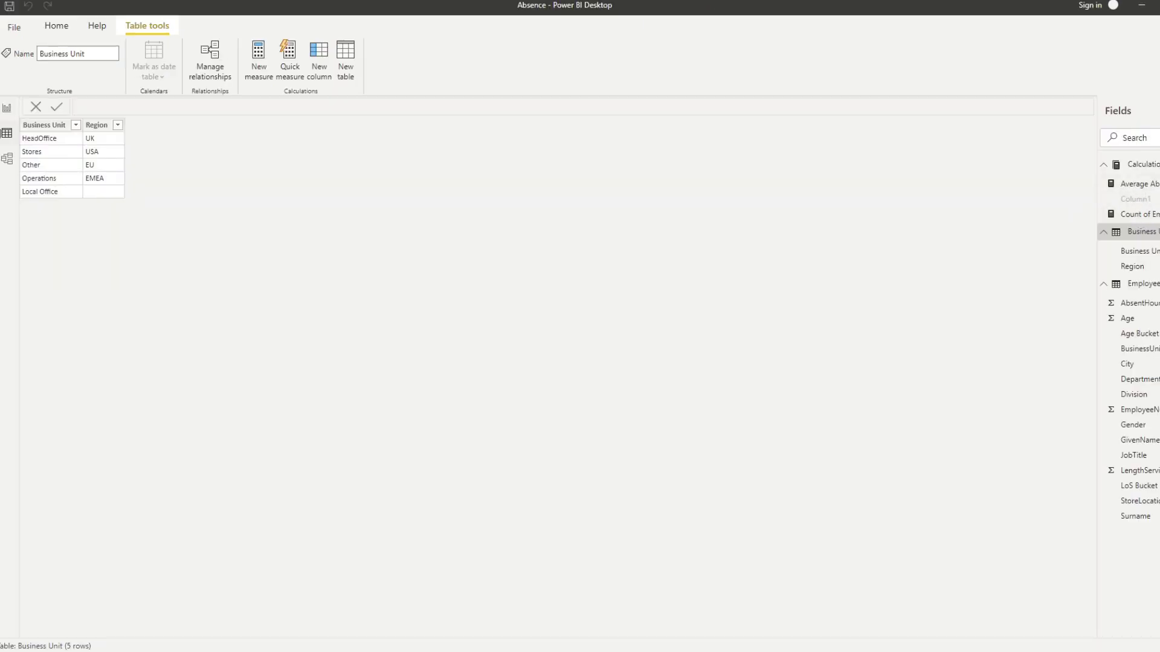
{"action": "left_click", "coordinate": [6, 109]}
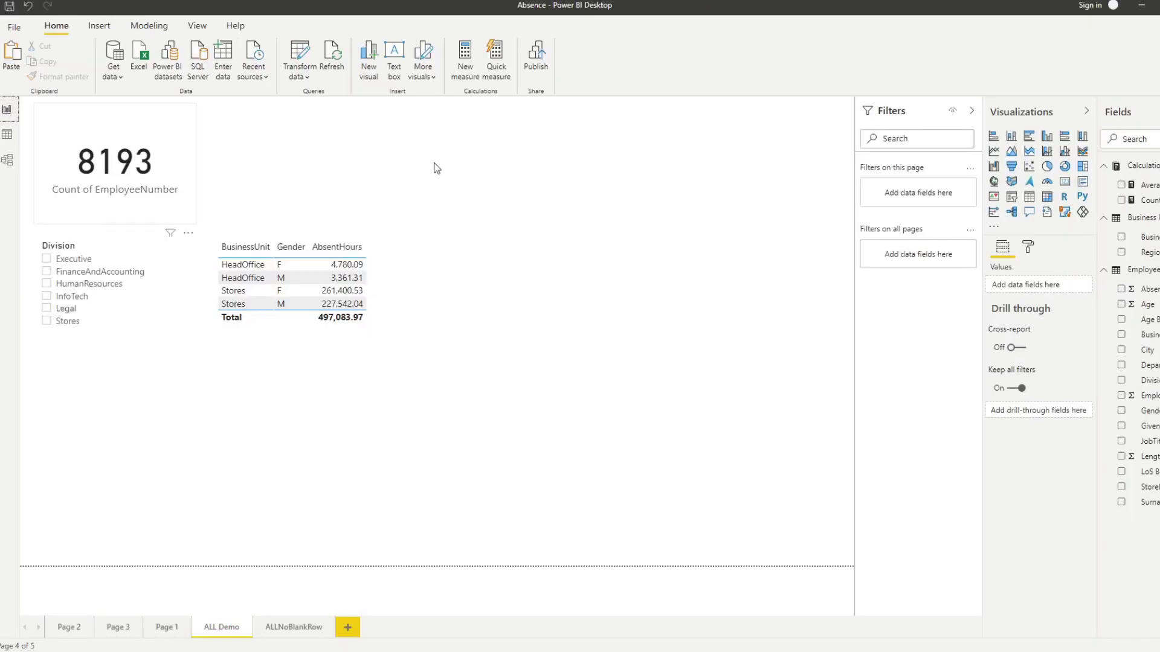
Step: Inspect the Count of Employees measure's formula and the field behind the existing Count of EmployeeNumber card
{"action": "left_click", "coordinate": [1146, 185]}
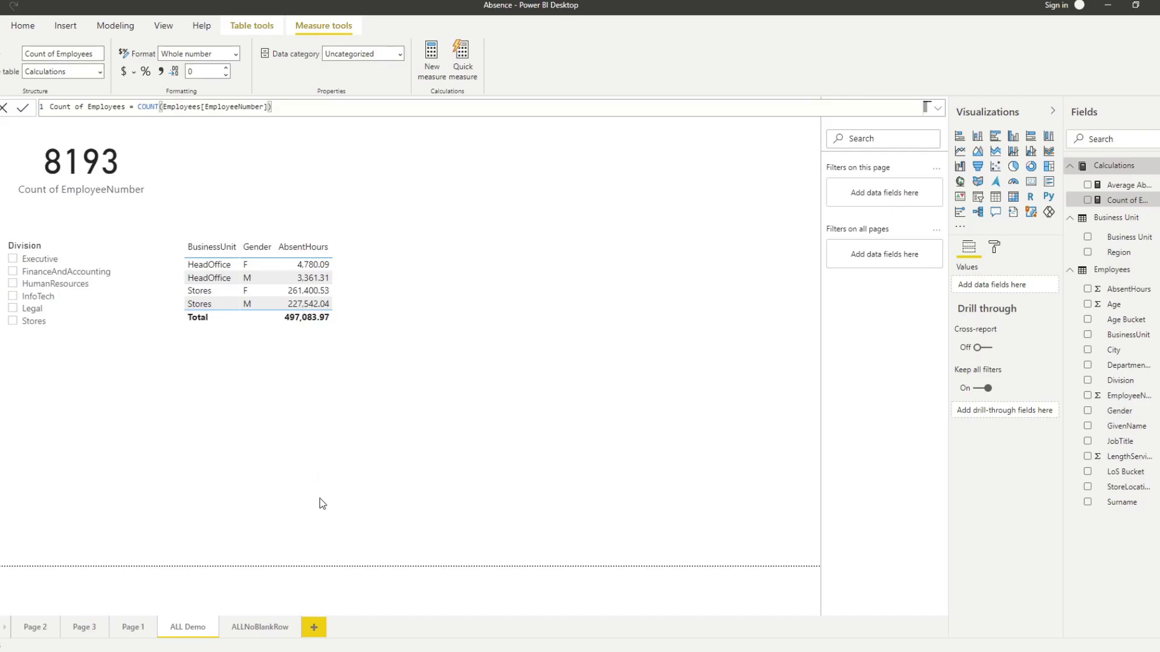
{"action": "left_click", "coordinate": [321, 502]}
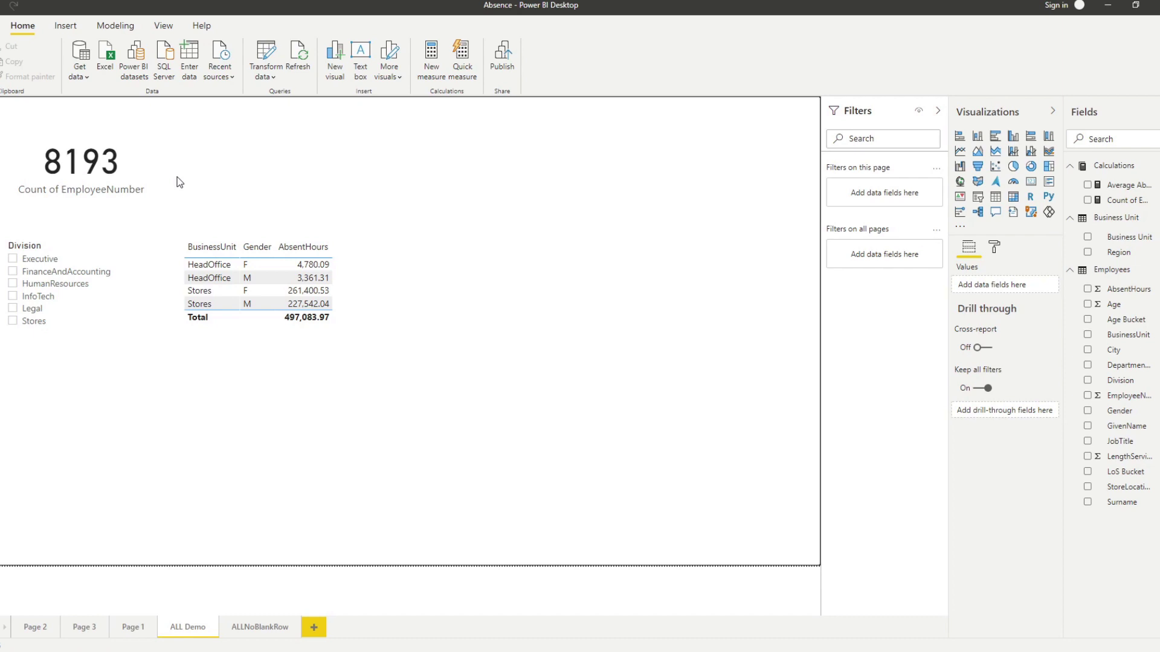
{"action": "left_click", "coordinate": [130, 171]}
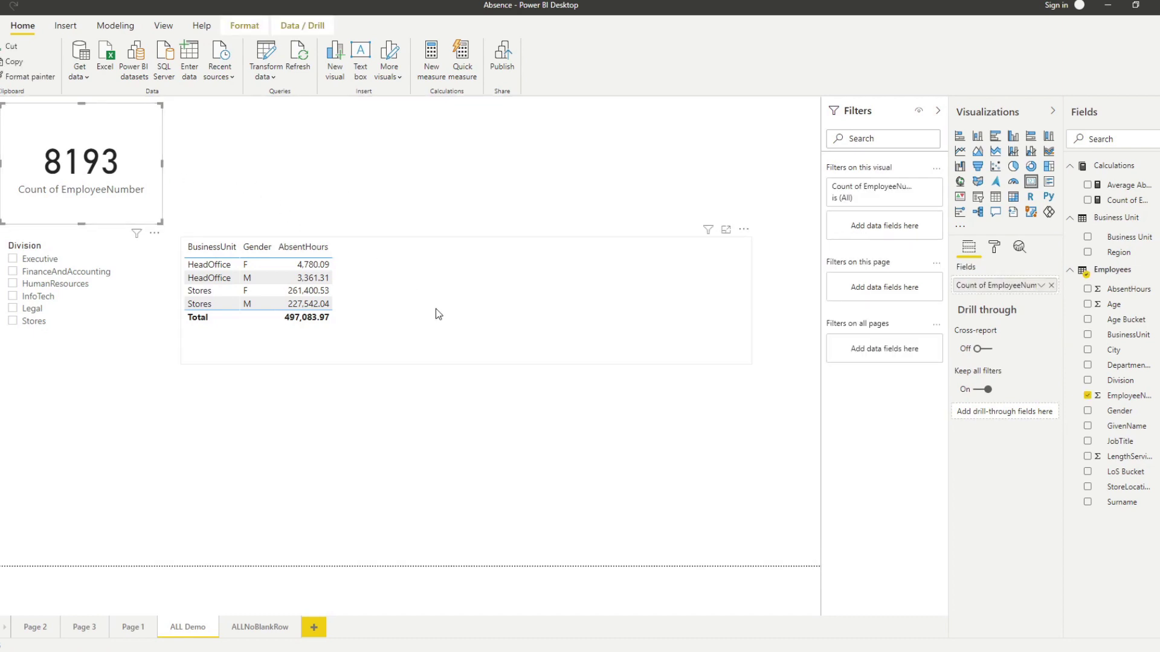
Step: Add the Count of Employees measure as a column to the absent-hours table visual
{"action": "left_click", "coordinate": [438, 313]}
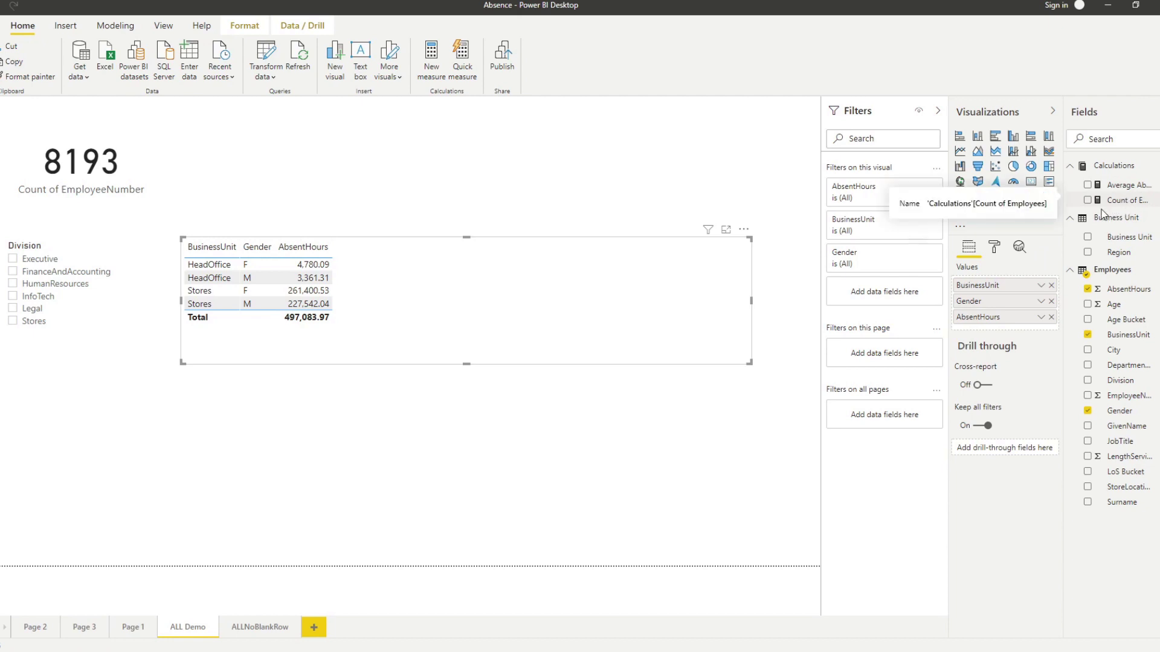
{"action": "left_click_drag", "start_coordinate": [1120, 203], "coordinate": [511, 309]}
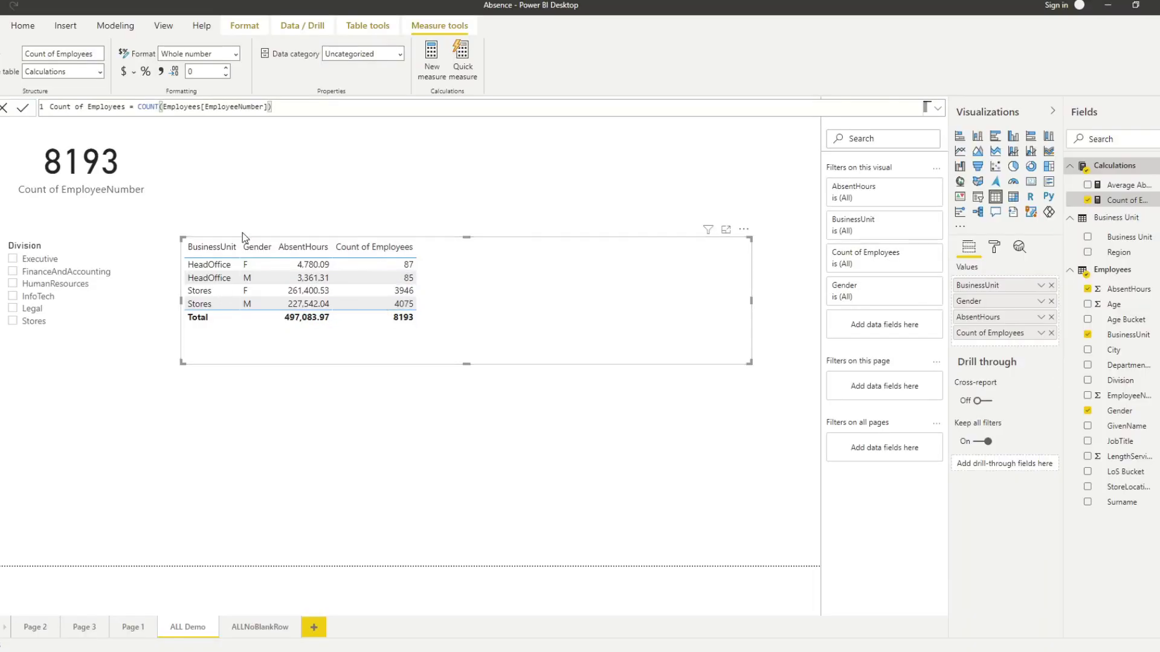
Step: Try out a narrowed card visual showing Count of Employees above the table, and remove it again
{"action": "left_click_drag", "start_coordinate": [1075, 209], "coordinate": [484, 169]}
{"action": "left_click", "coordinate": [1031, 181]}
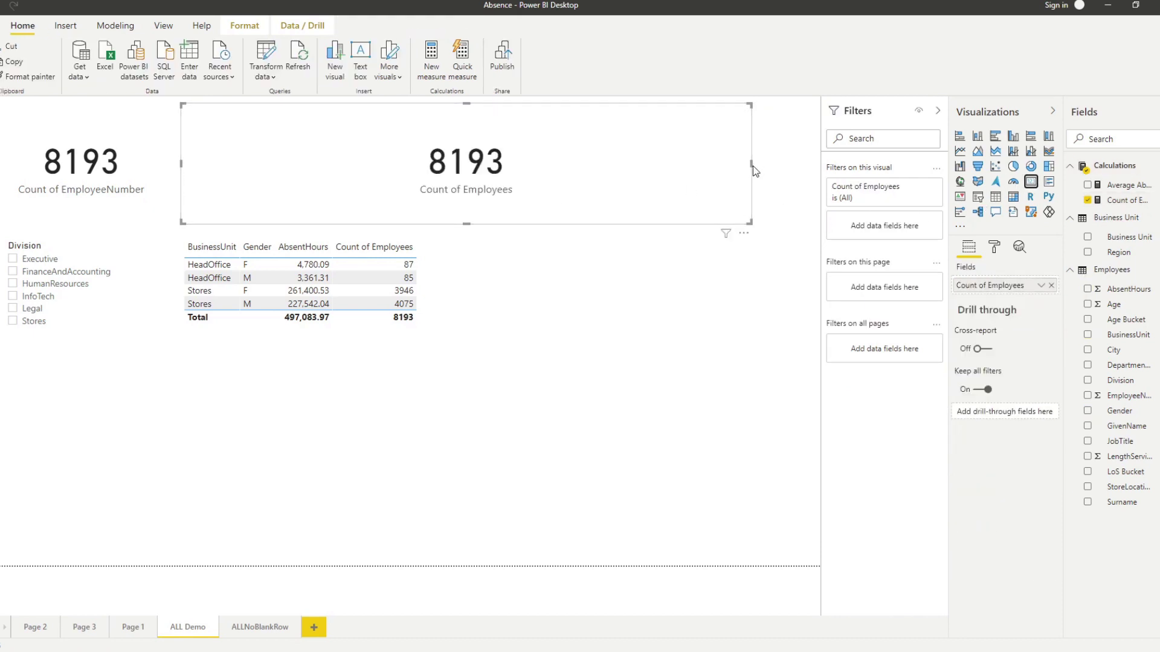
{"action": "left_click_drag", "start_coordinate": [753, 171], "coordinate": [411, 172]}
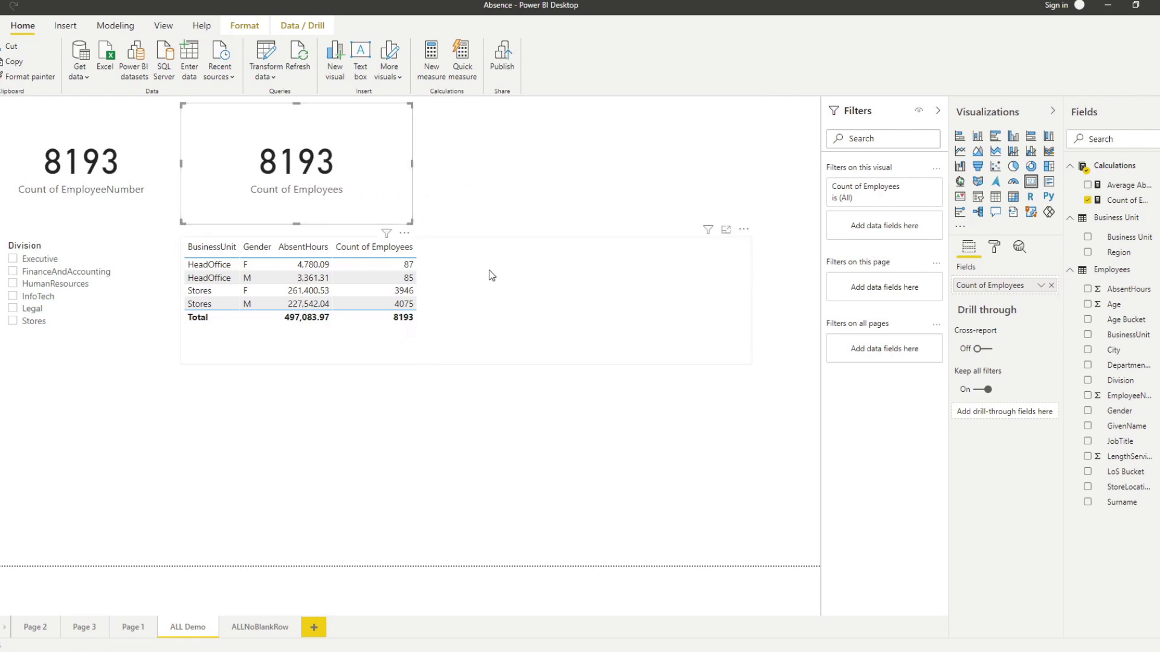
{"action": "left_click_drag", "start_coordinate": [488, 270], "coordinate": [488, 279]}
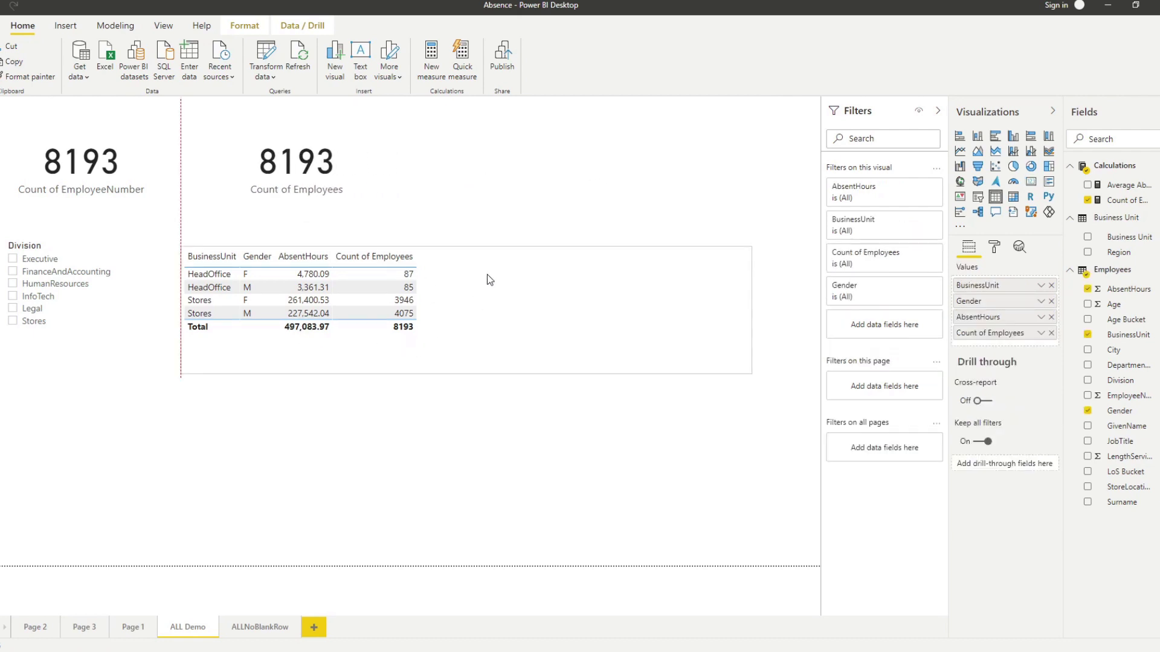
{"action": "left_click", "coordinate": [405, 219]}
{"action": "key", "text": "Delete"}
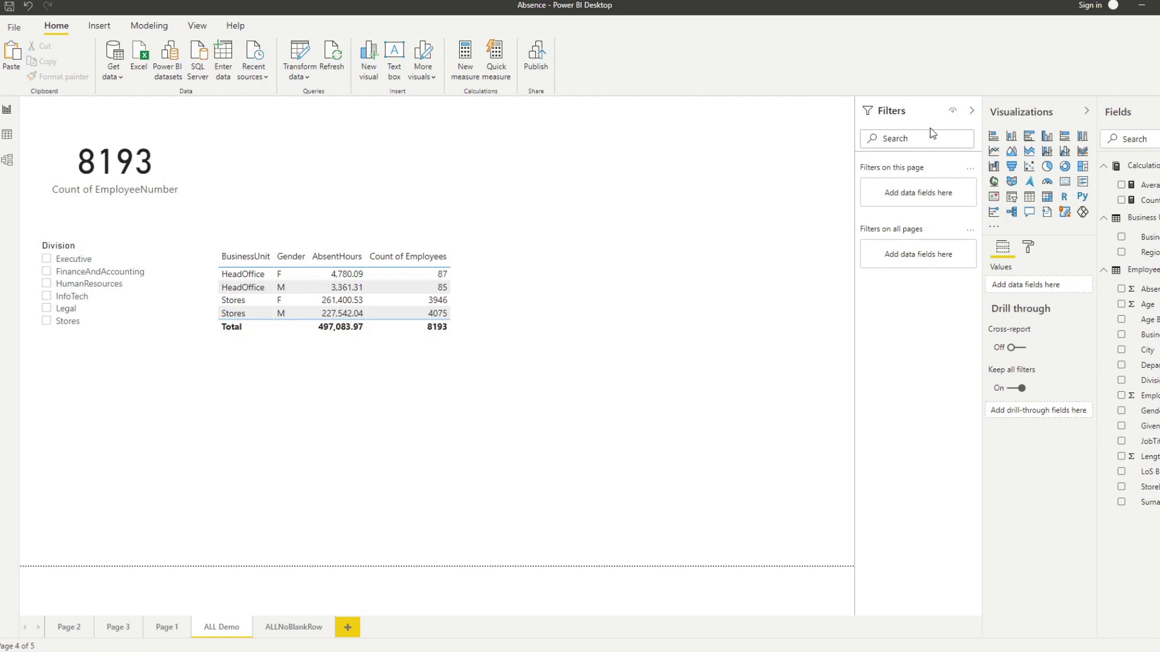
Step: Start a new measure named All data in the Calculations table, leaving its expression empty
{"action": "right_click", "coordinate": [1134, 175]}
{"action": "key", "text": "Escape"}
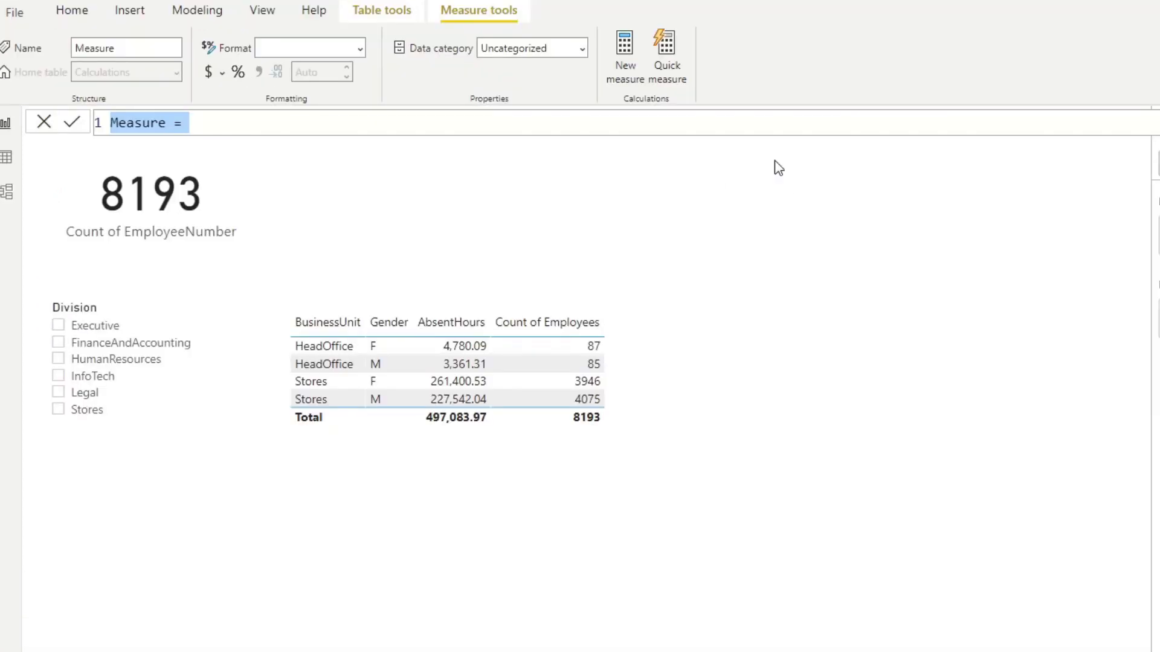
{"action": "type", "text": "All"}
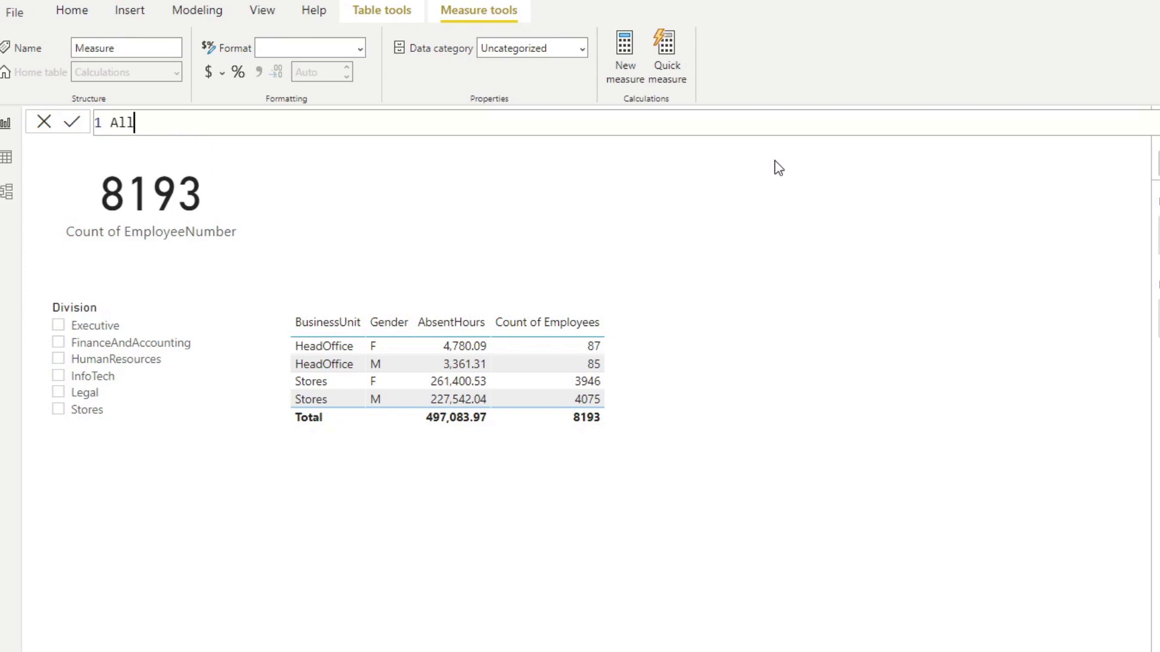
{"action": "type", "text": " data = ALL"}
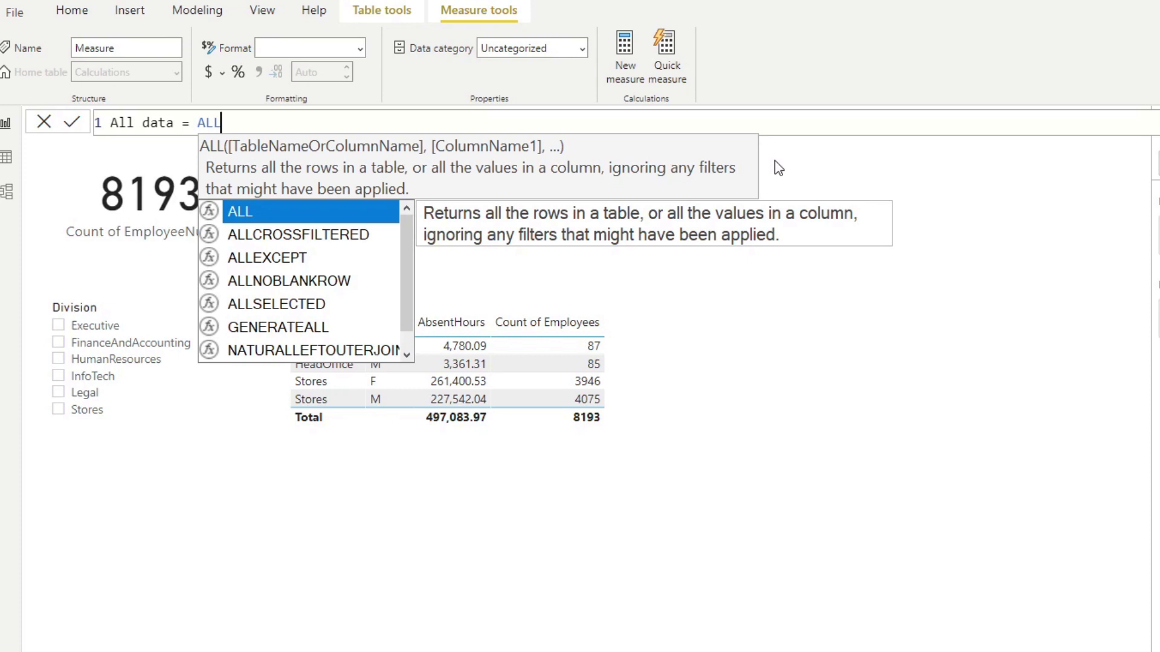
{"action": "key", "text": "BackSpace"}
{"action": "key", "text": "BackSpace"}
{"action": "key", "text": "BackSpace"}
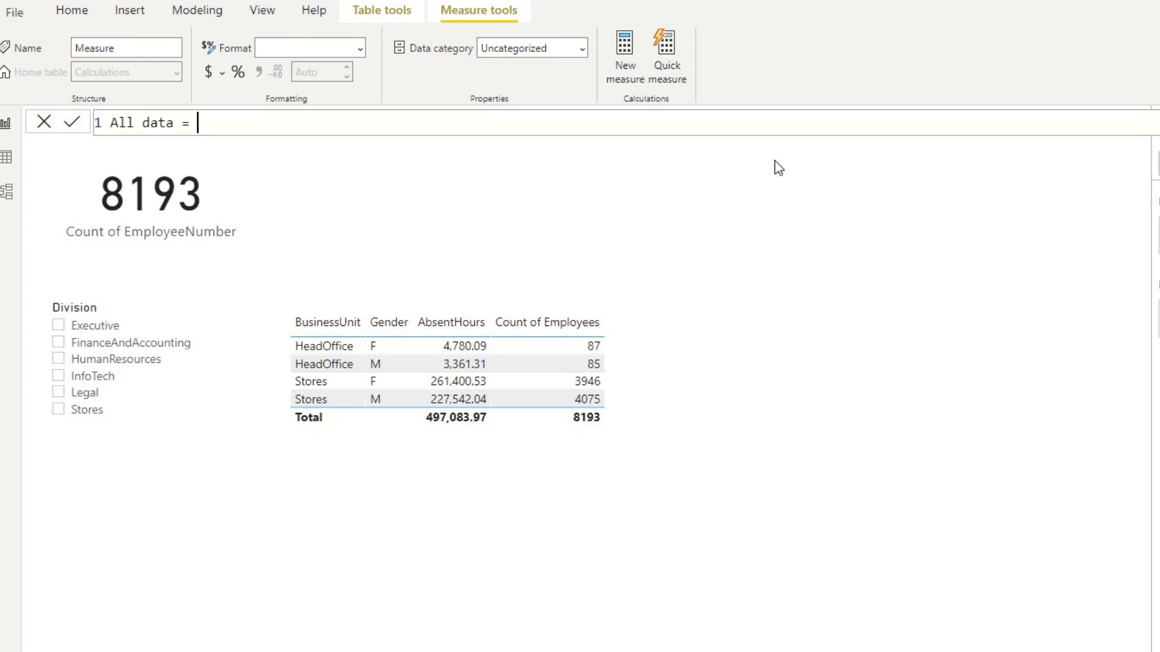
Step: Define the All data measure as COUNTROWS( ALL(Employees) ) and commit it
{"action": "type", "text": "COUNT"}
{"action": "type", "text": "R"}
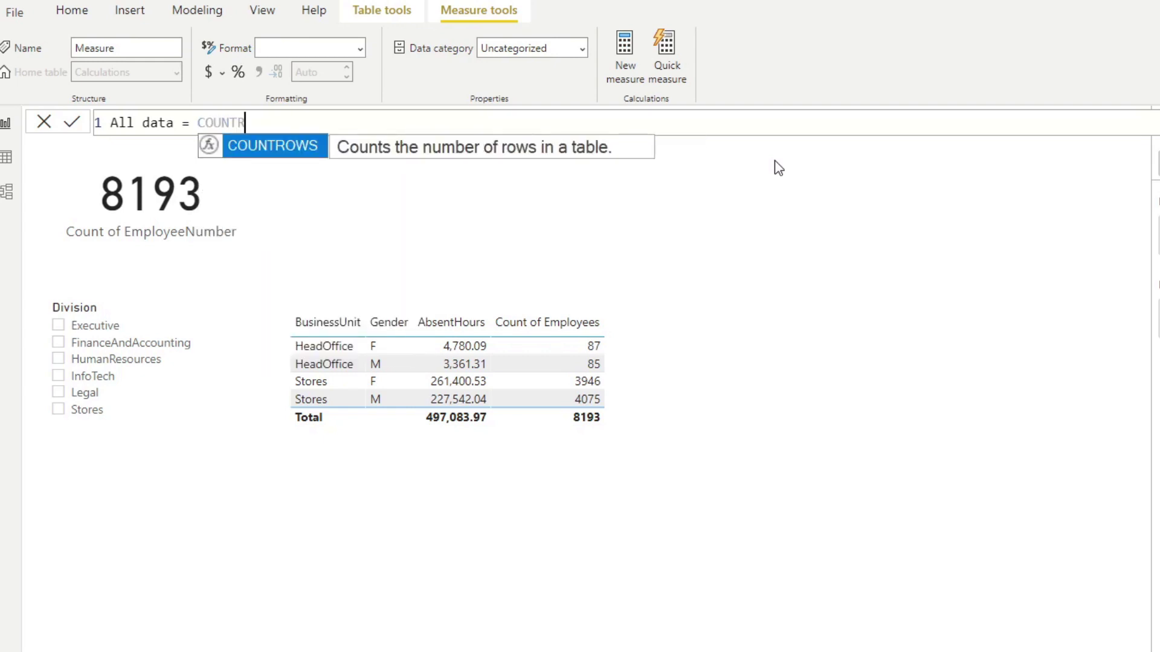
{"action": "key", "text": "Tab"}
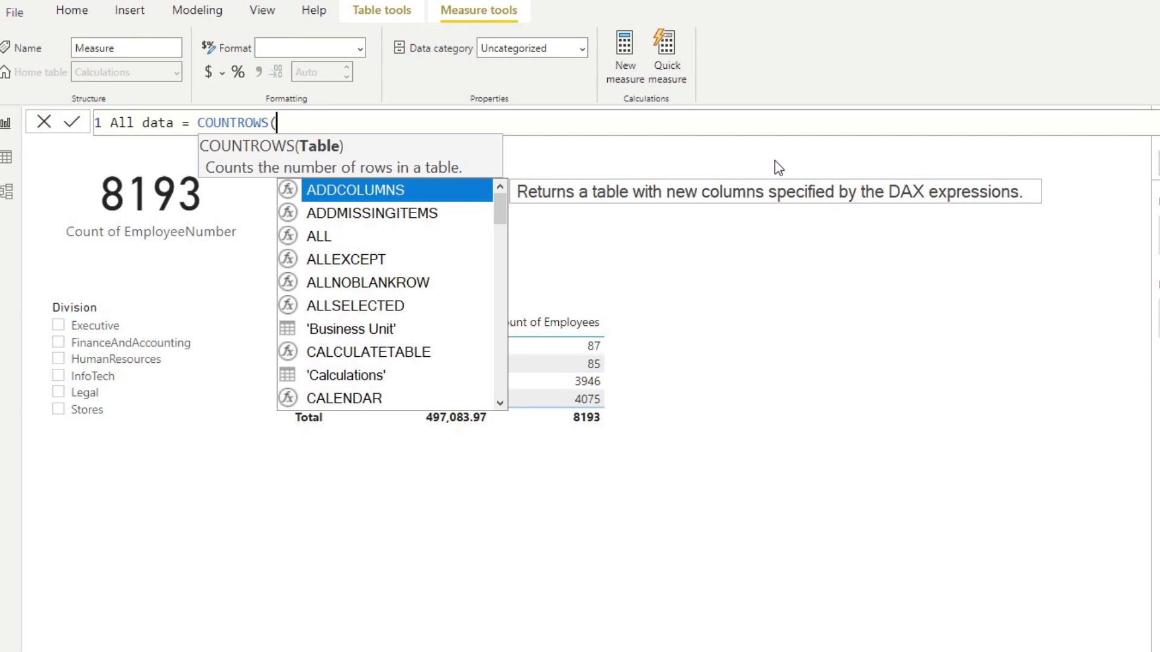
{"action": "type", "text": "ALL("}
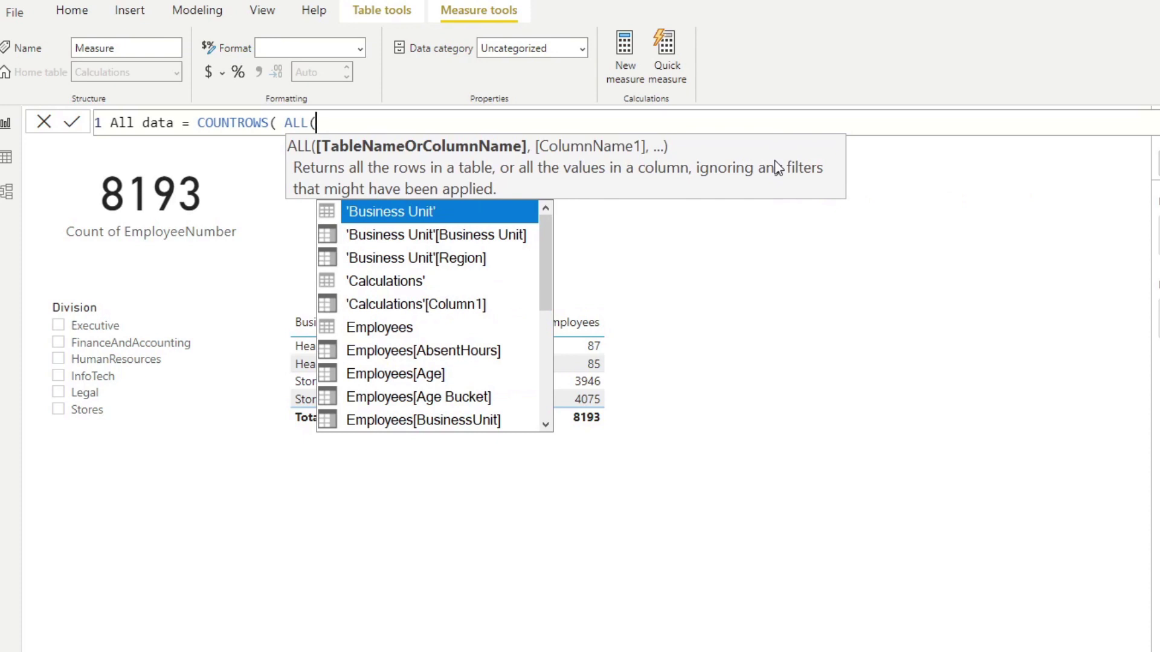
{"action": "type", "text": "empl"}
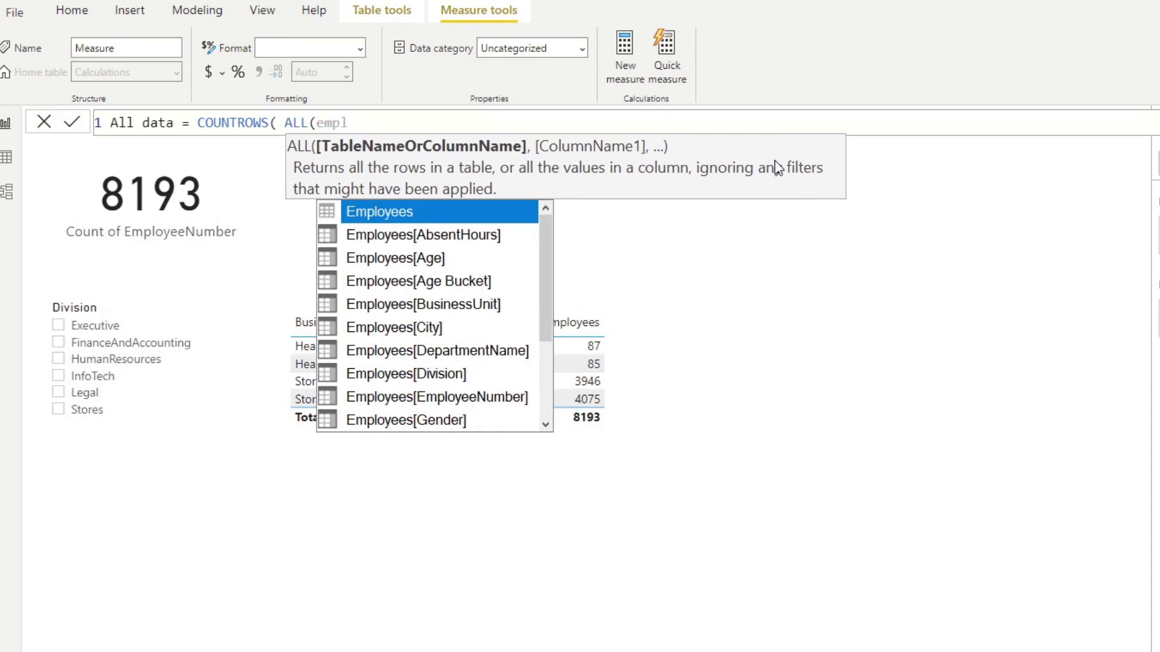
{"action": "key", "text": "Tab"}
{"action": "type", "text": ") )"}
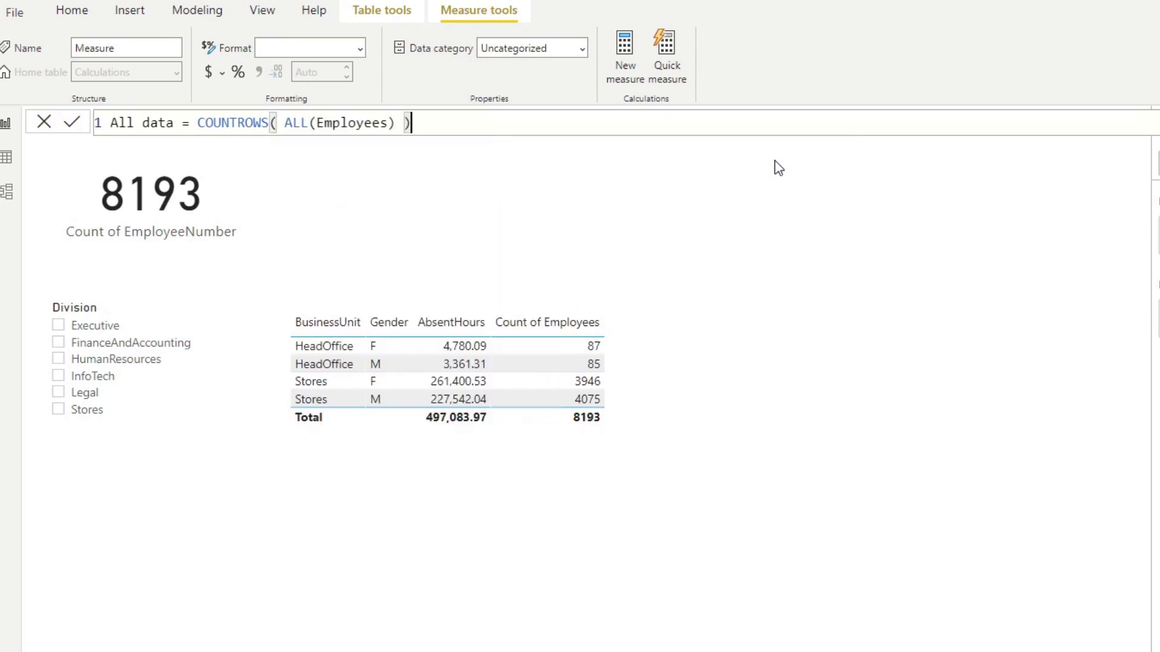
{"action": "key", "text": "Return"}
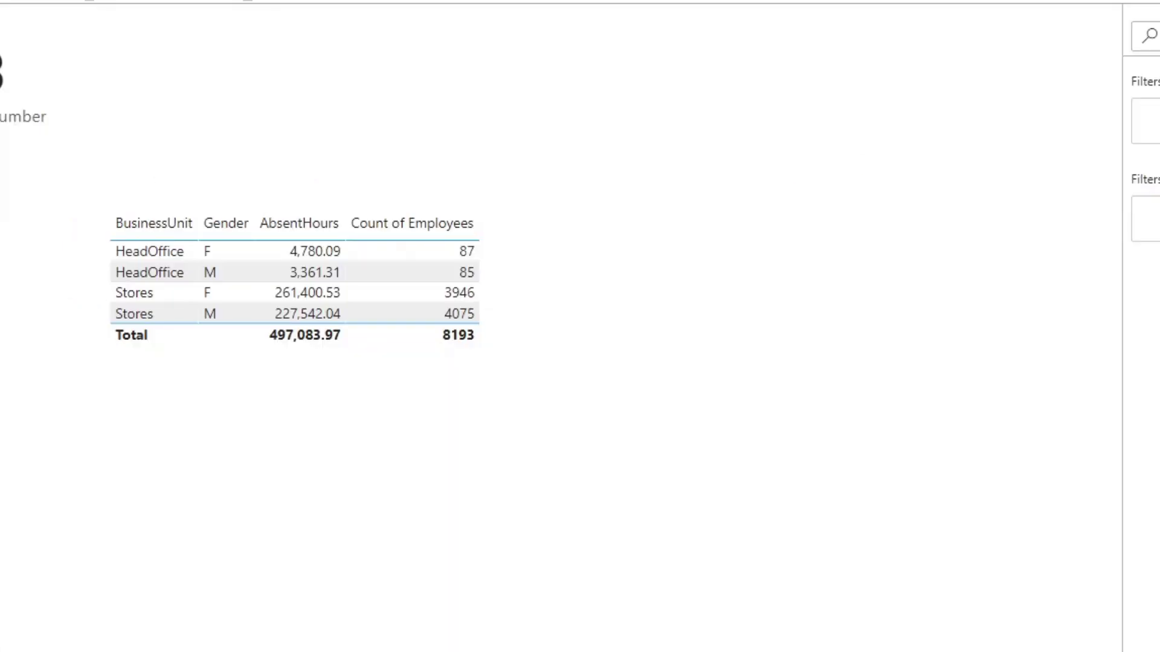
Step: Add the All data measure to the table visual and compare it with Count of Employees by highlighting the Stores M row
{"action": "left_click_drag", "start_coordinate": [1027, 257], "coordinate": [479, 313]}
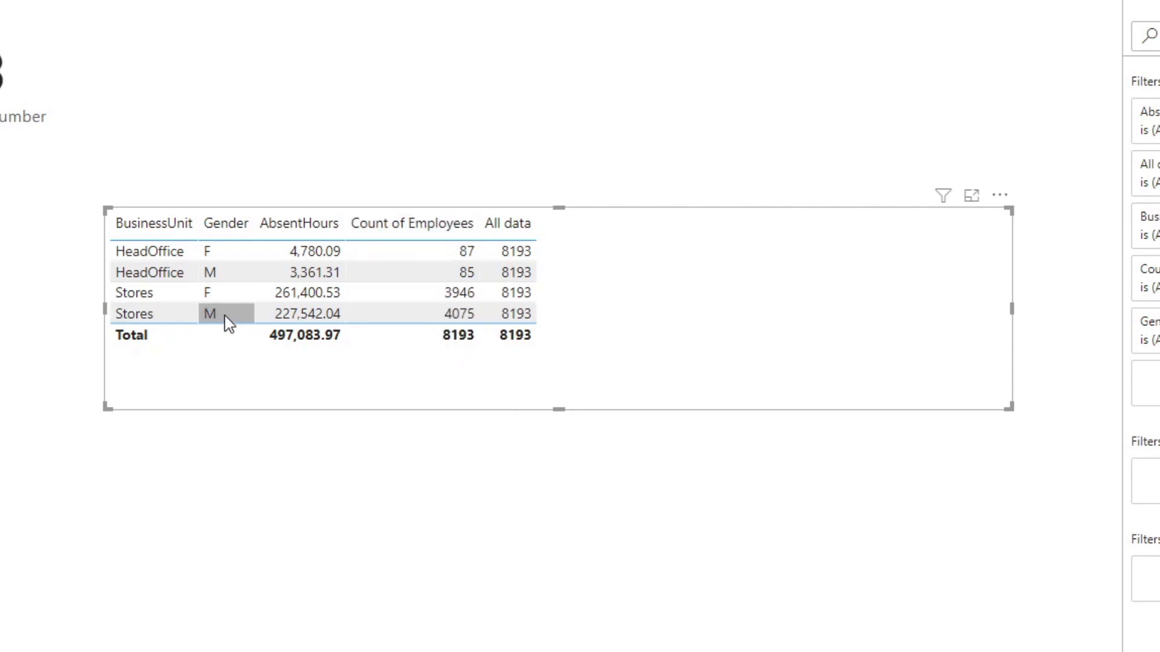
{"action": "left_click", "coordinate": [290, 323]}
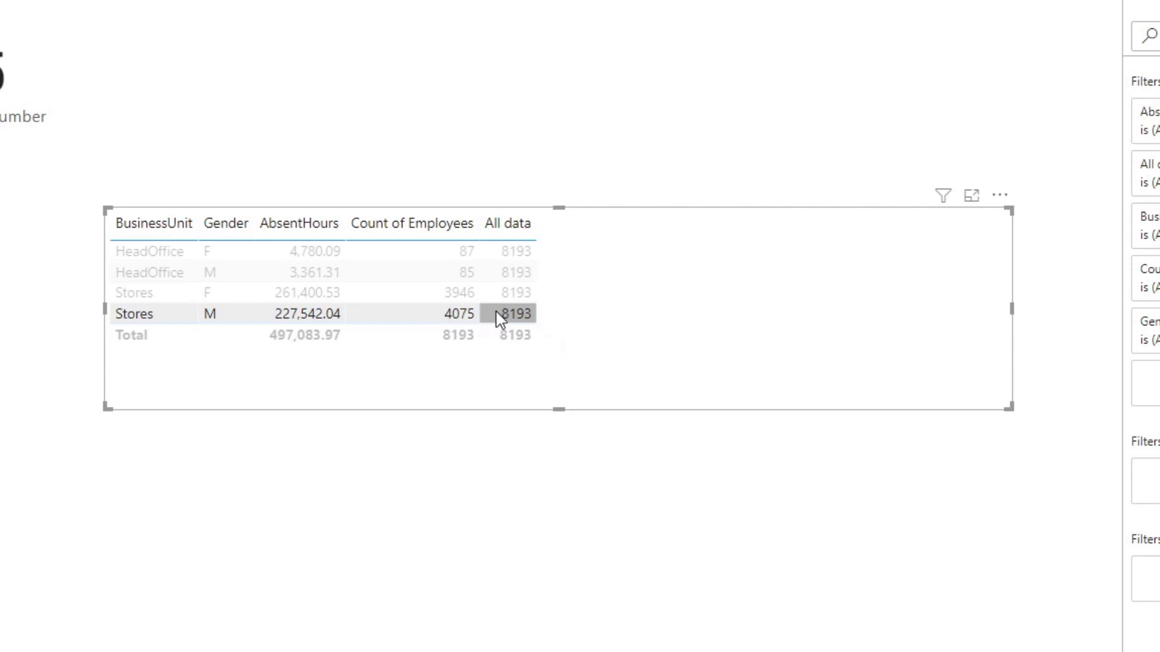
{"action": "left_click", "coordinate": [446, 315]}
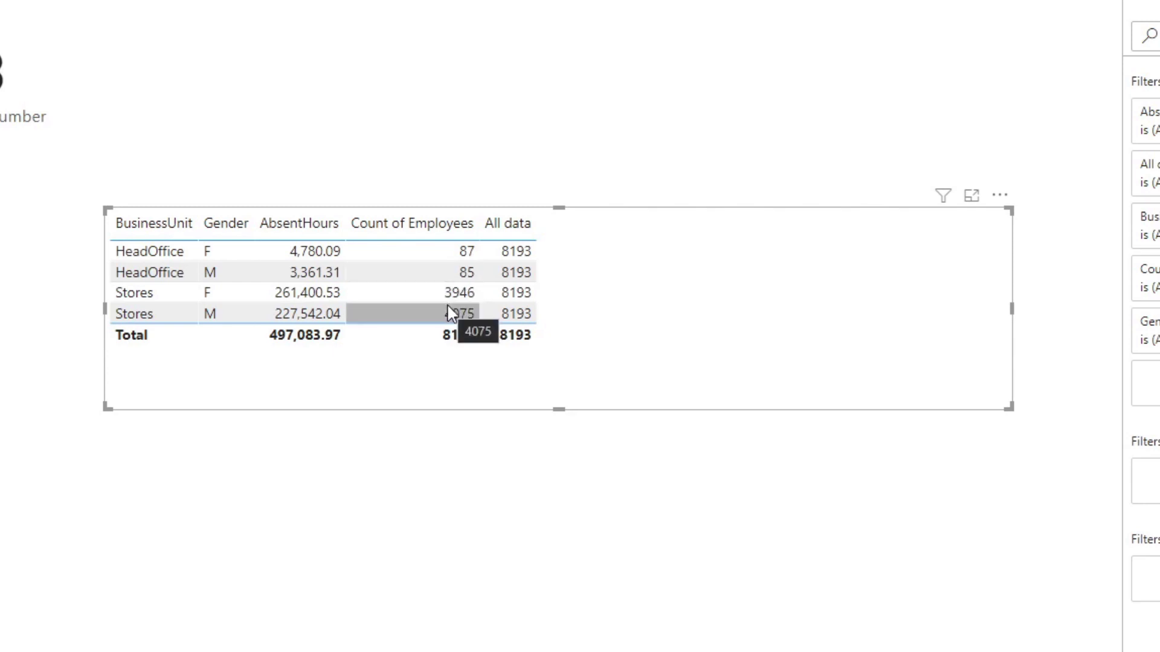
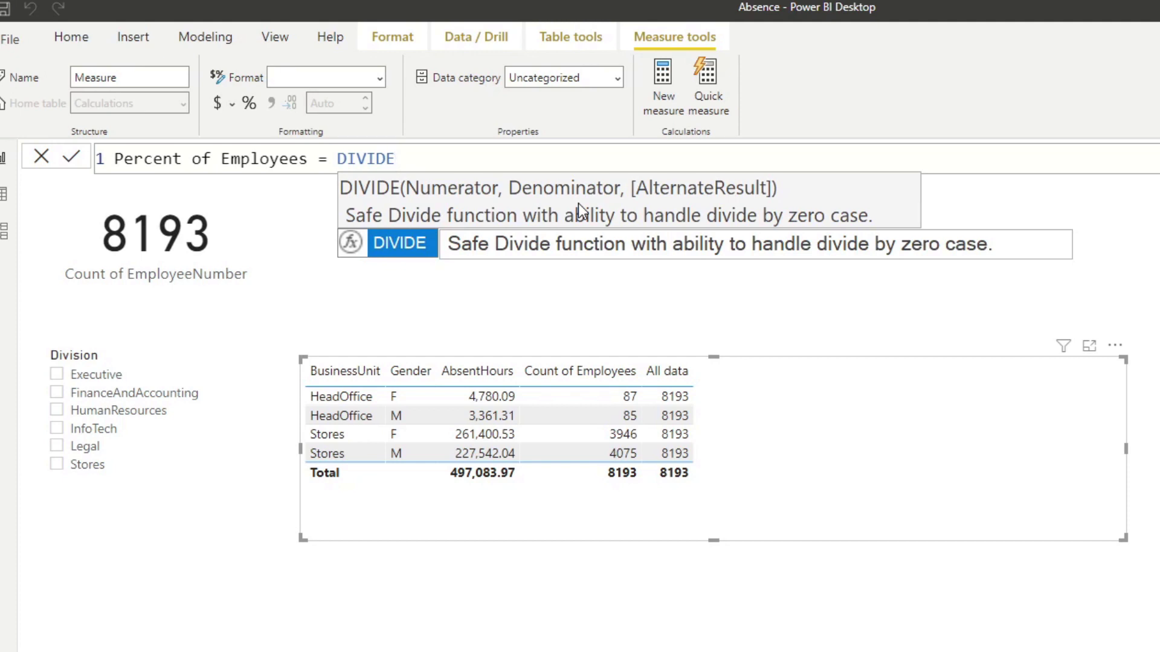
Step: Set [Count of Employees] as the numerator of DIVIDE in the Percent of Employees measure
{"action": "type", "text": "( "}
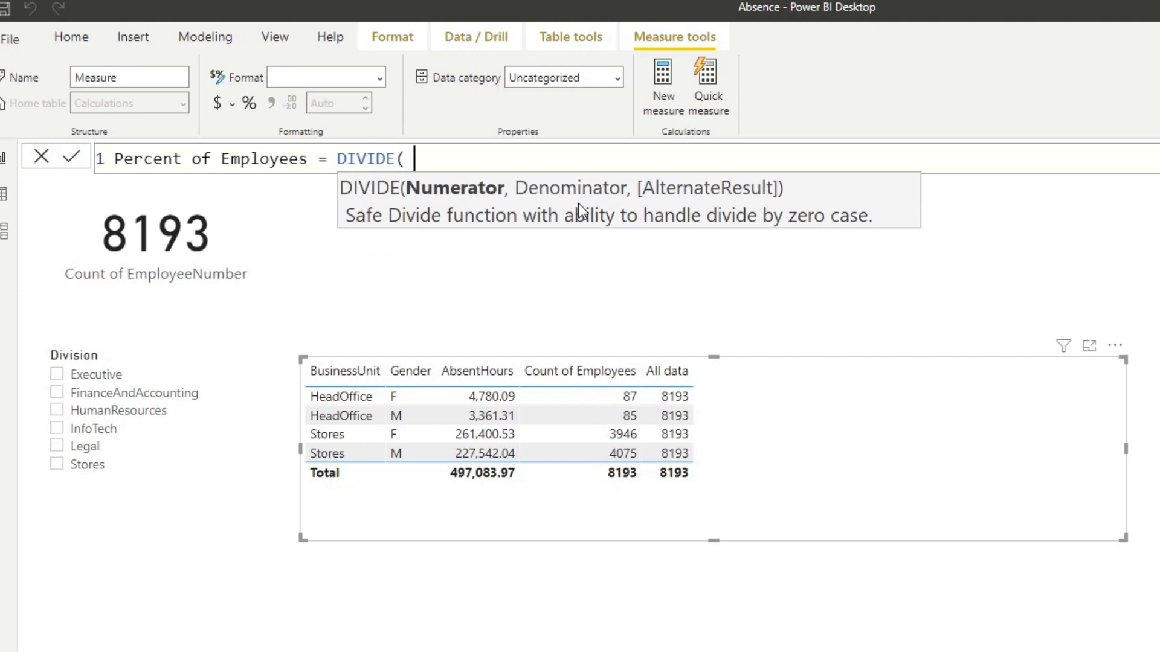
{"action": "type", "text": "count"}
{"action": "key", "text": "Down"}
{"action": "key", "text": "Tab"}
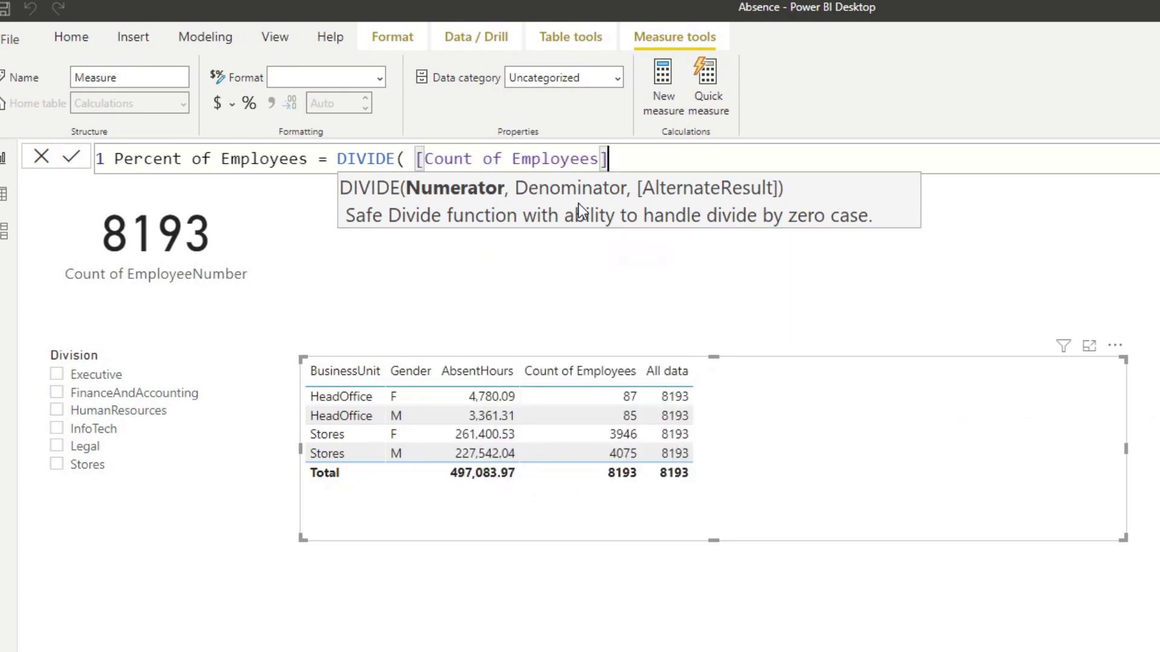
{"action": "type", "text": ","}
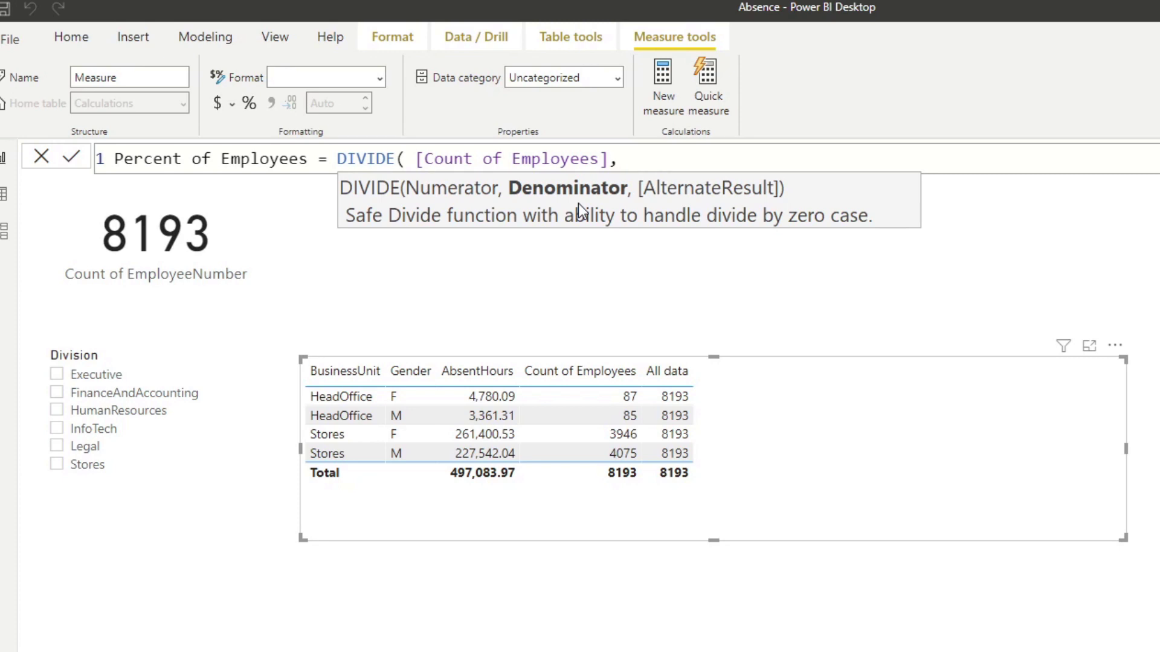
Step: Complete the Percent of Employees formula with COUNTROWS( ALL( Employees) ) as the denominator and 0 as the alternate result
{"action": "type", "text": " COU"}
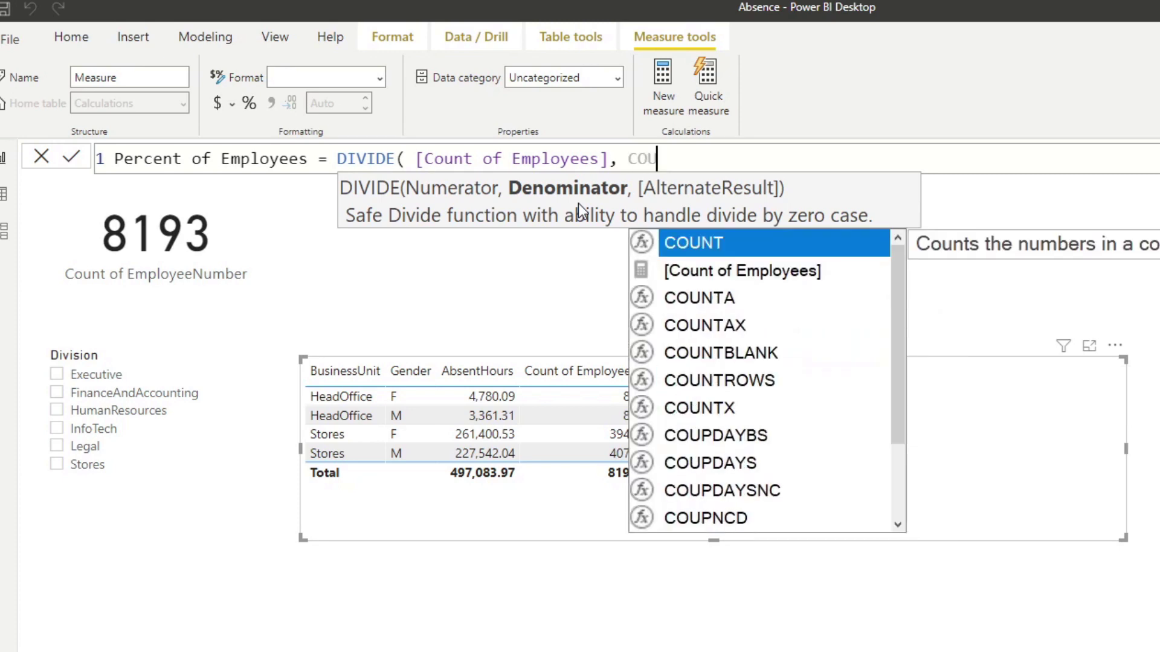
{"action": "type", "text": "NTR"}
{"action": "key", "text": "Tab"}
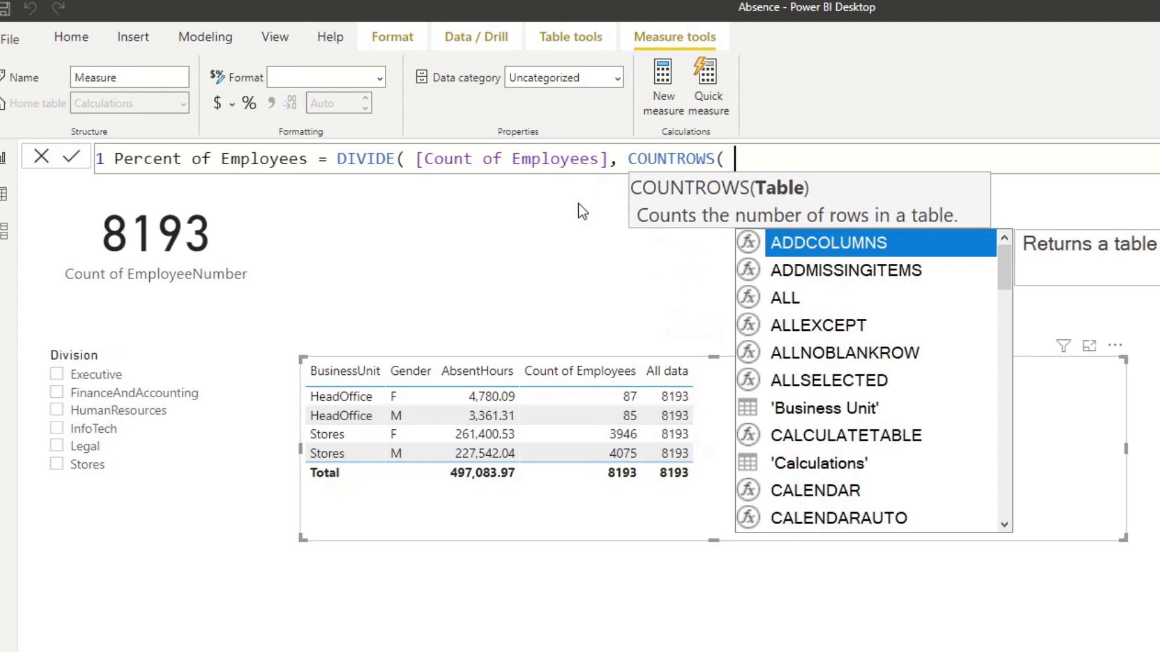
{"action": "type", "text": "ALL("}
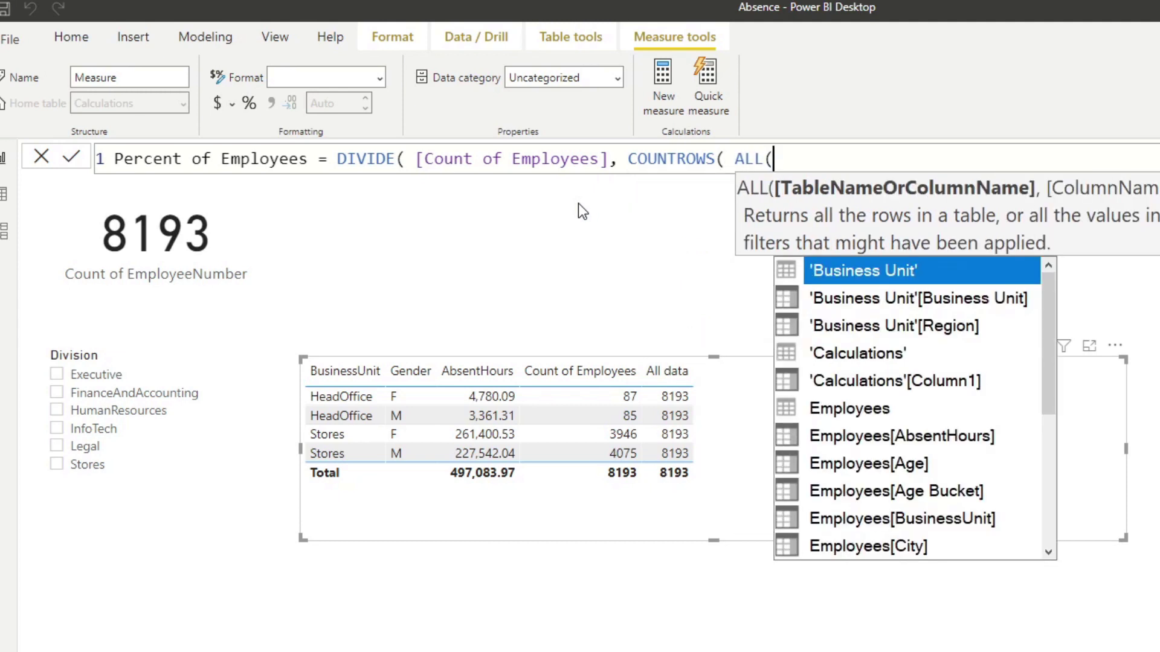
{"action": "type", "text": " Emplo"}
{"action": "key", "text": "Tab"}
{"action": "type", "text": ")"}
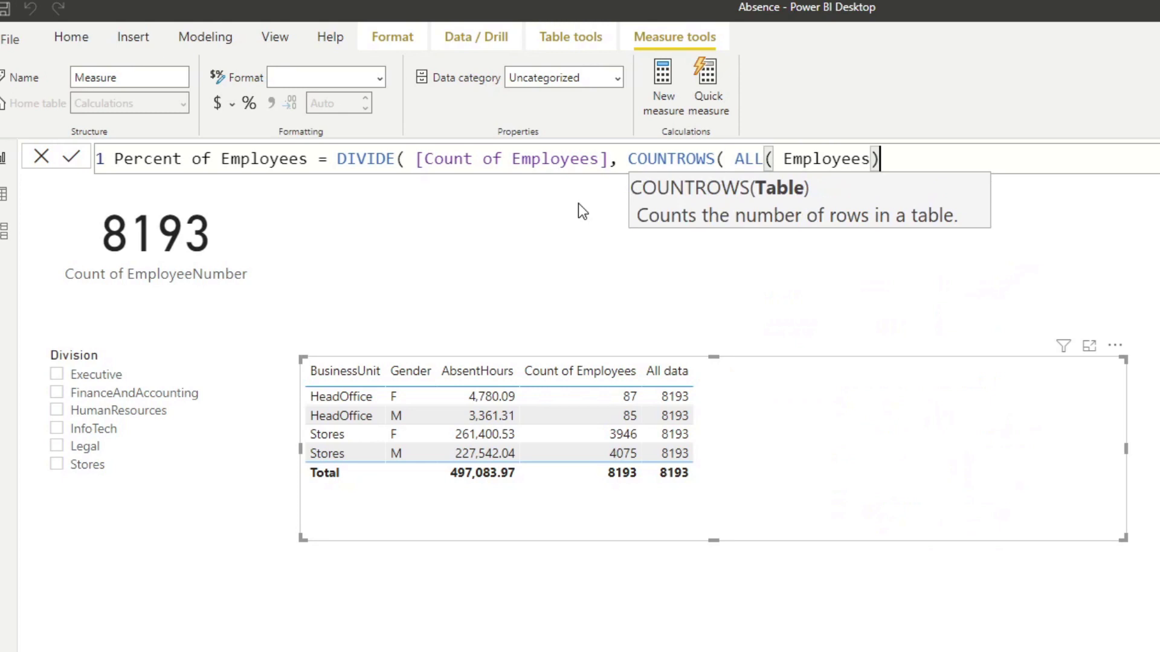
{"action": "type", "text": " ),"}
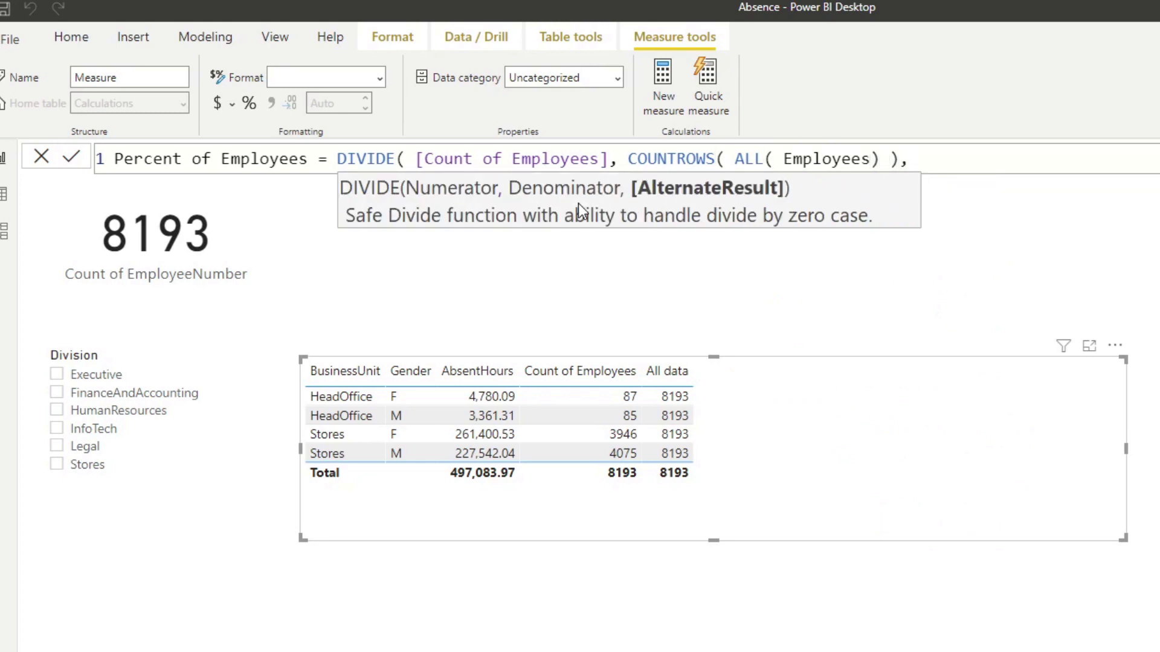
{"action": "type", "text": " 0 )"}
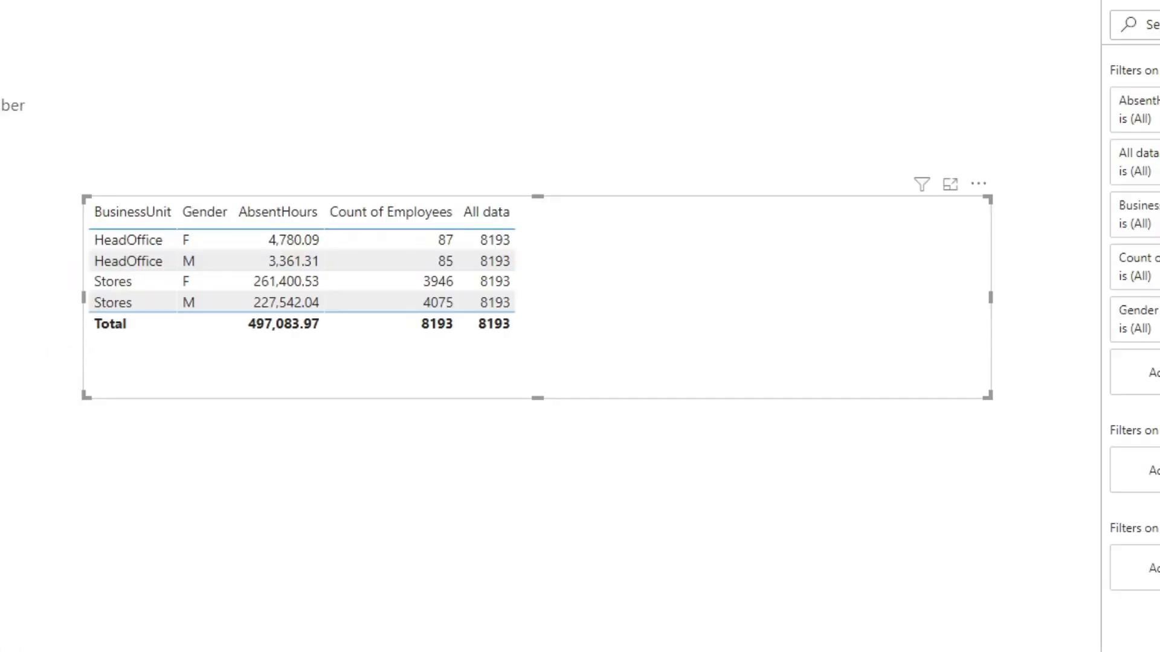
Step: Add the Percent of Employees measure to the table visual and filter the Division slicer to Executive
{"action": "left_click_drag", "start_coordinate": [1159, 247], "coordinate": [629, 306]}
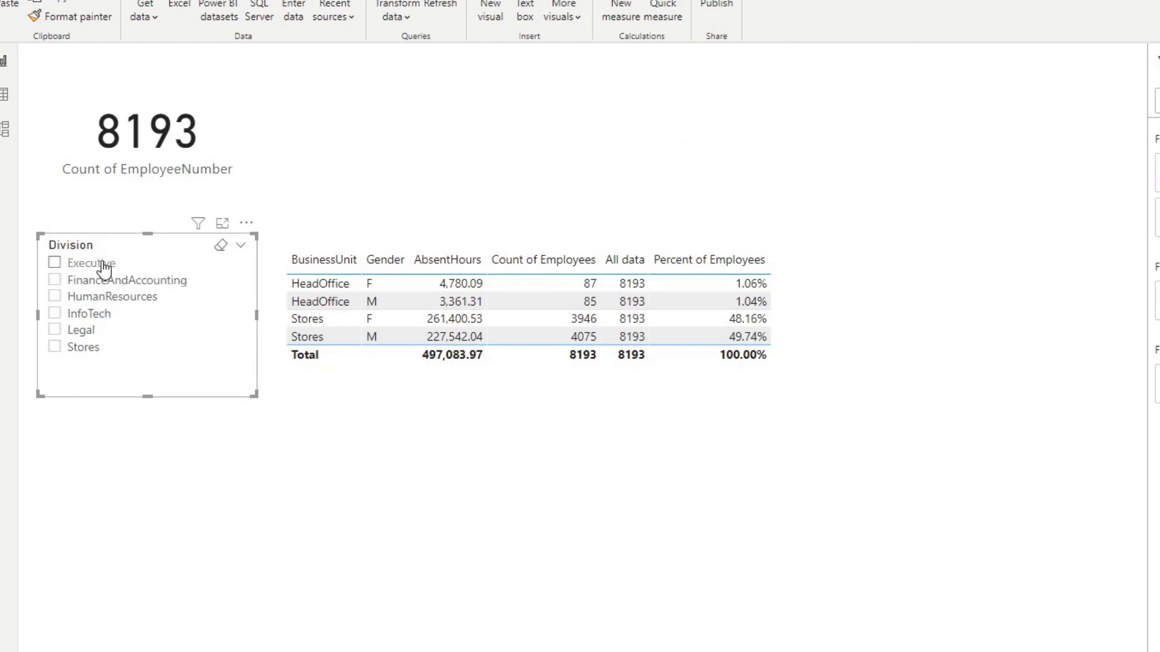
{"action": "left_click", "coordinate": [75, 277]}
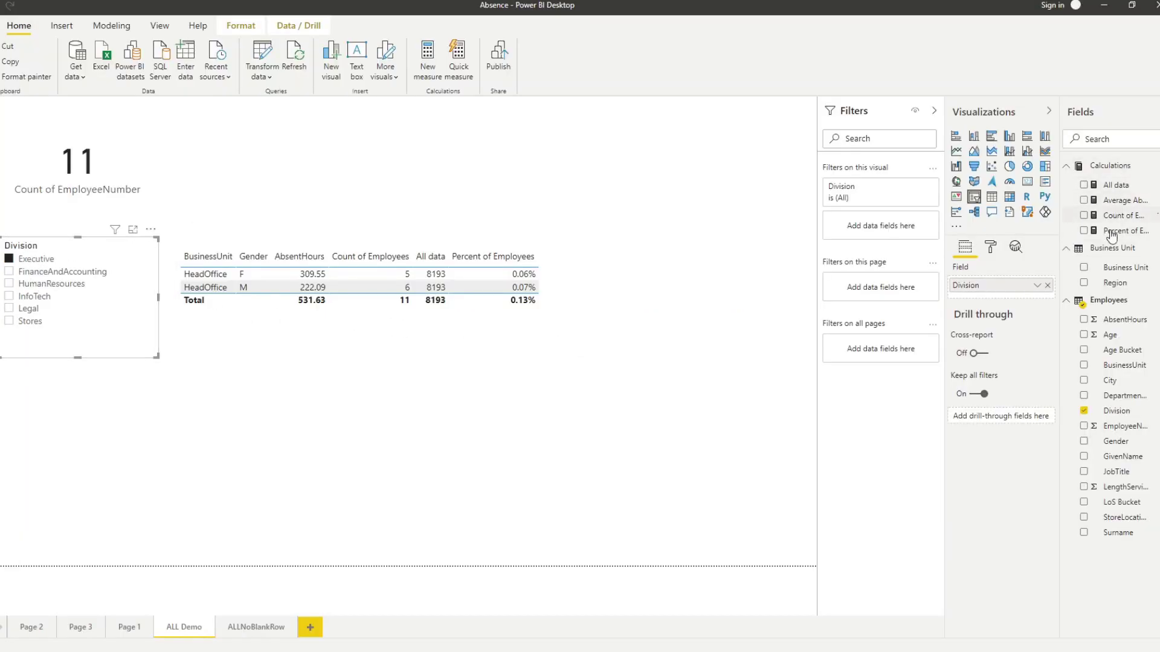
Step: Redefine the All data measure as COUNTROWS( ALLSELECTED( Employees ) ) and commit it
{"action": "left_click", "coordinate": [1117, 185]}
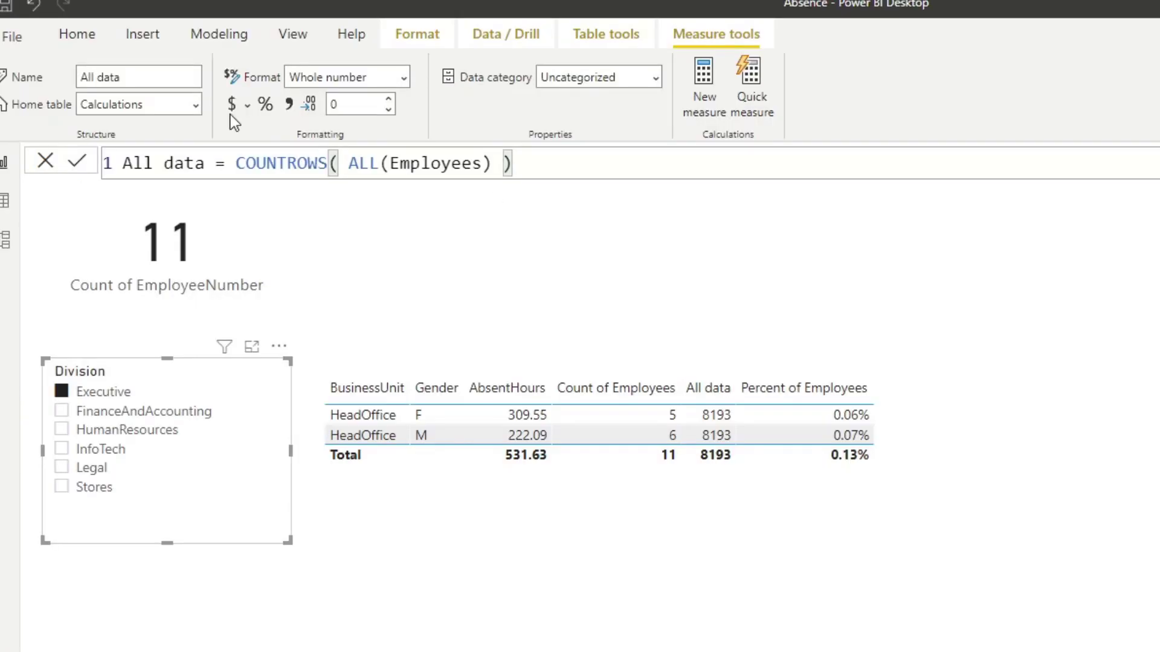
{"action": "left_click_drag", "start_coordinate": [493, 163], "coordinate": [348, 165]}
{"action": "type", "text": "ALLSELECTED("}
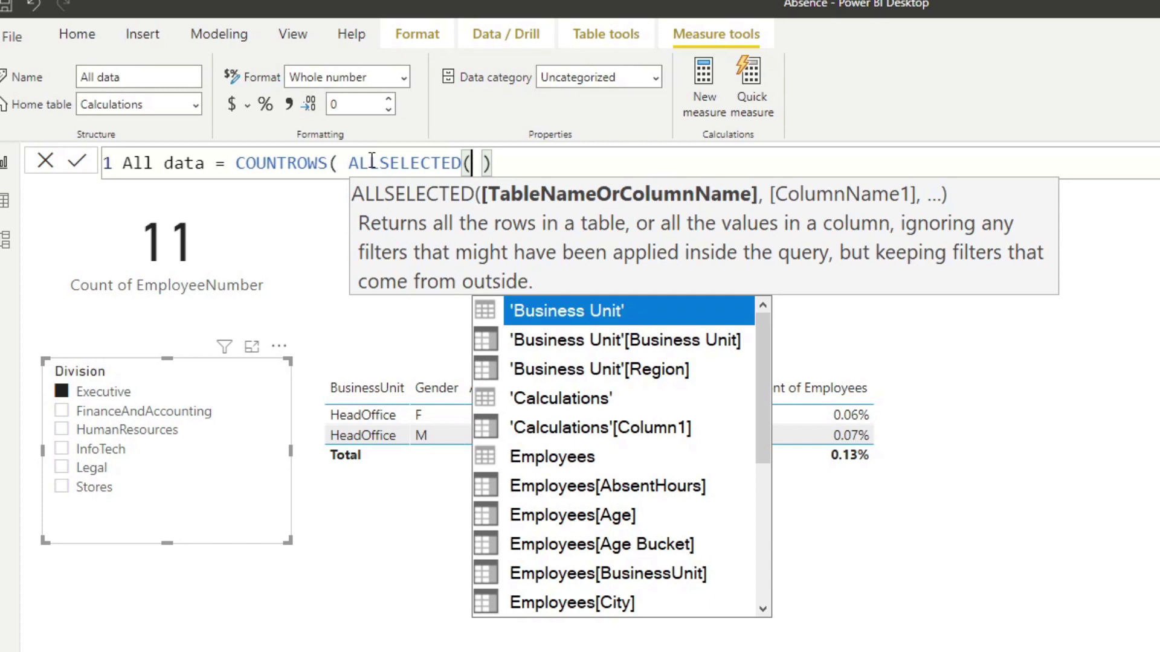
{"action": "type", "text": "Emp "}
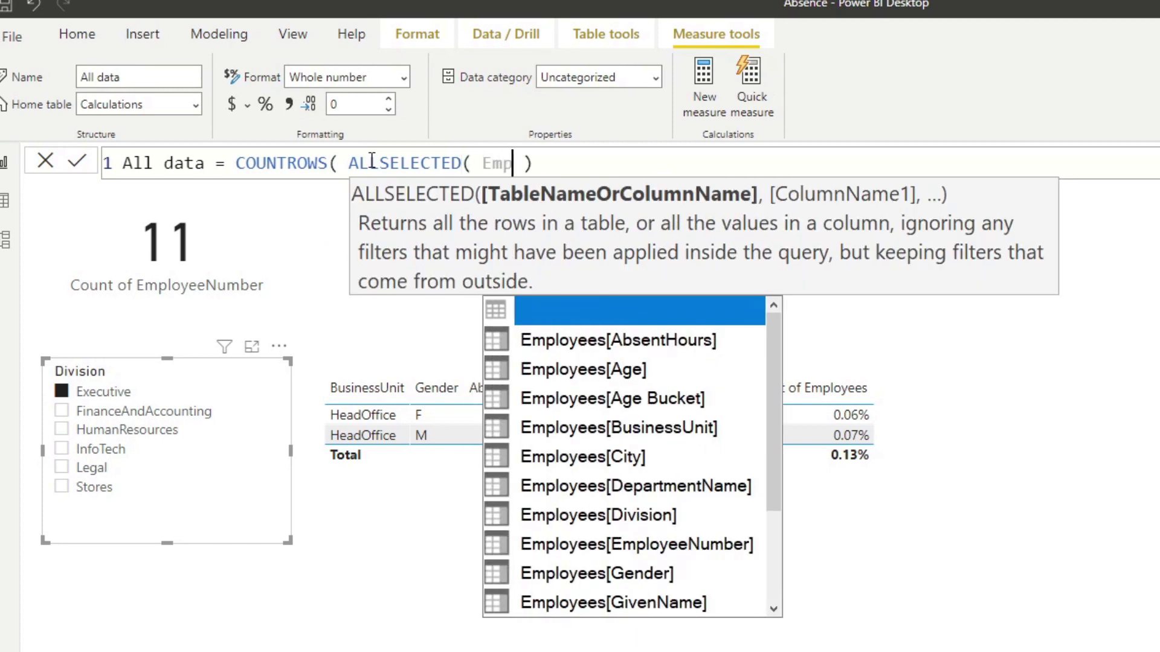
{"action": "type", "text": "lo"}
{"action": "key", "text": "Tab"}
{"action": "type", "text": ")"}
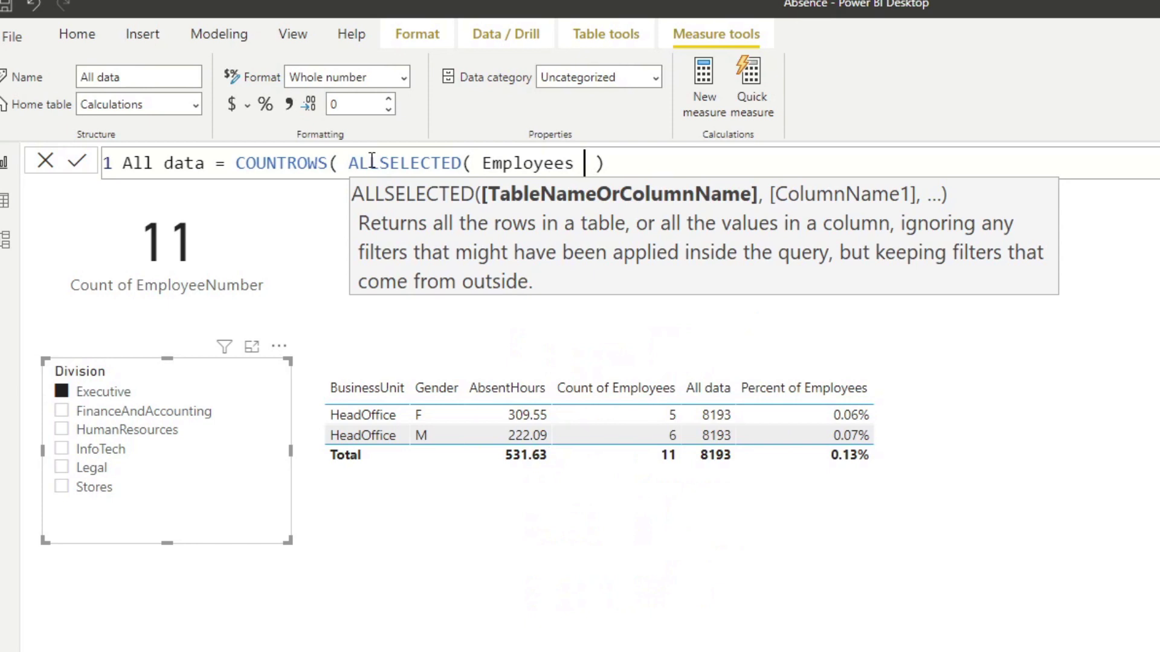
{"action": "key", "text": "Return"}
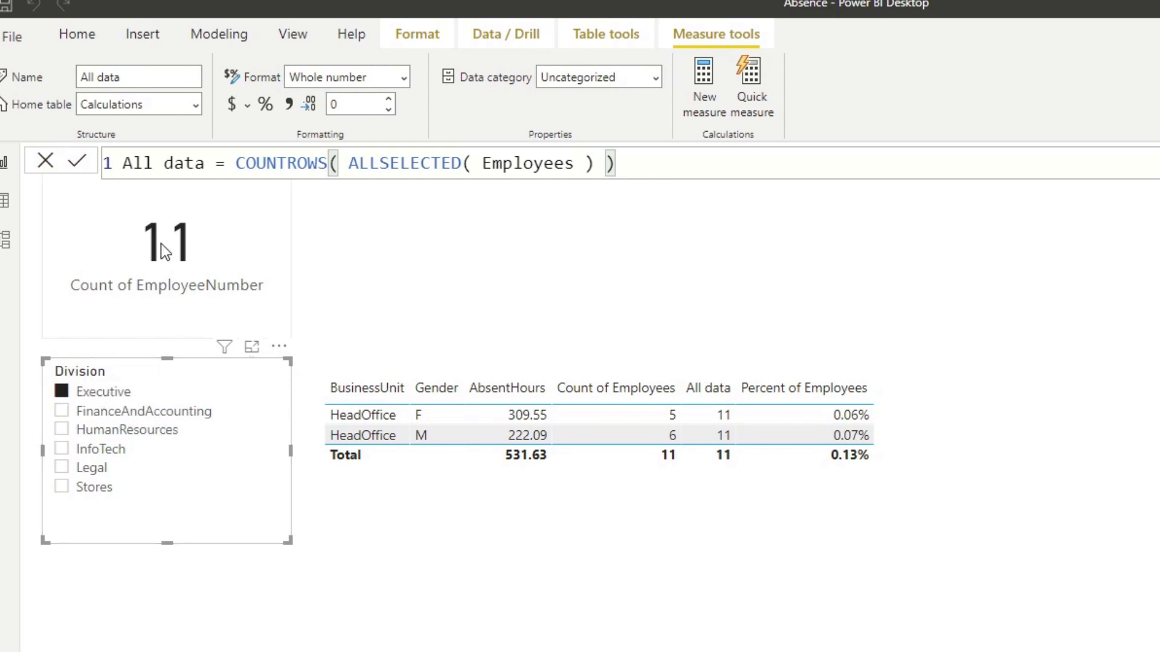
{"action": "mouse_move", "coordinate": [161, 244]}
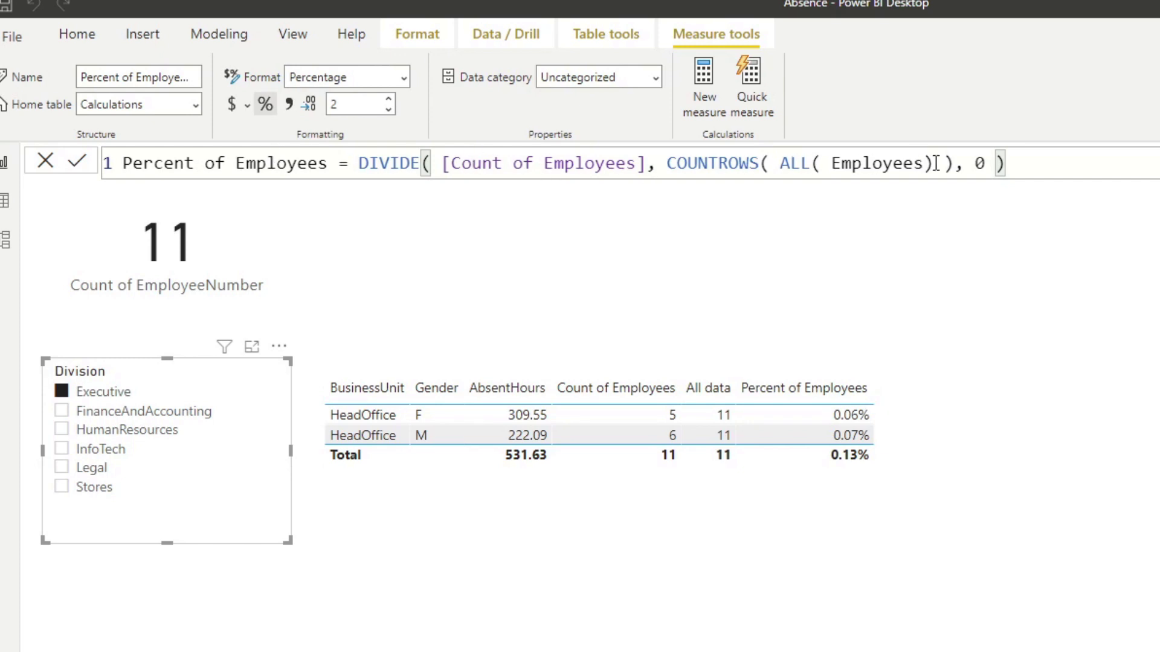
Step: Replace ALL with ALLSELECTED in the denominator of the Percent of Employees measure and commit it
{"action": "left_click", "coordinate": [810, 164]}
{"action": "type", "text": "SELECTED"}
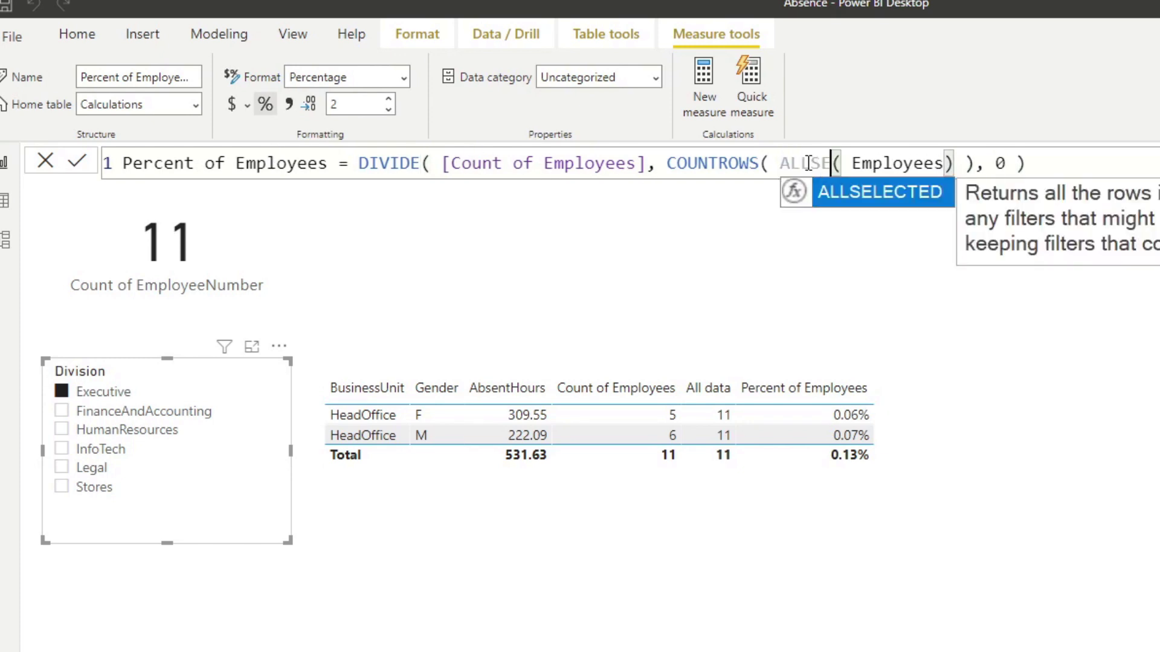
{"action": "left_click", "coordinate": [1156, 152]}
{"action": "key", "text": "Return"}
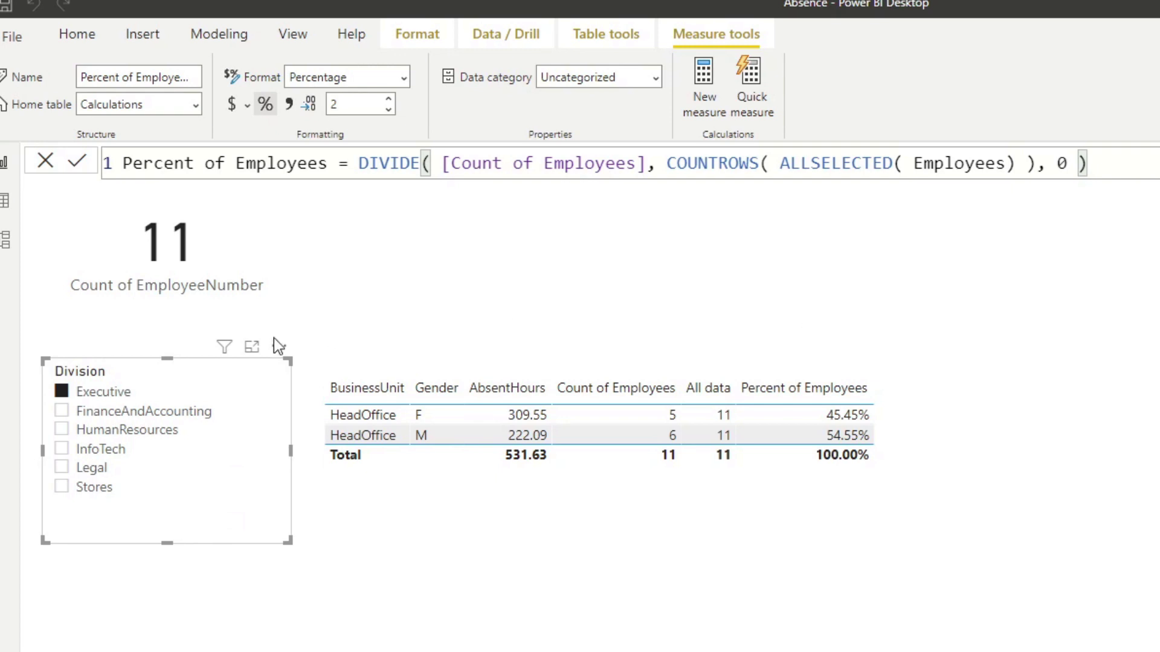
Step: Check the measures with Division filtered to FinanceAndAccounting and to HumanResources, and clear the slicer selection
{"action": "left_click", "coordinate": [106, 417]}
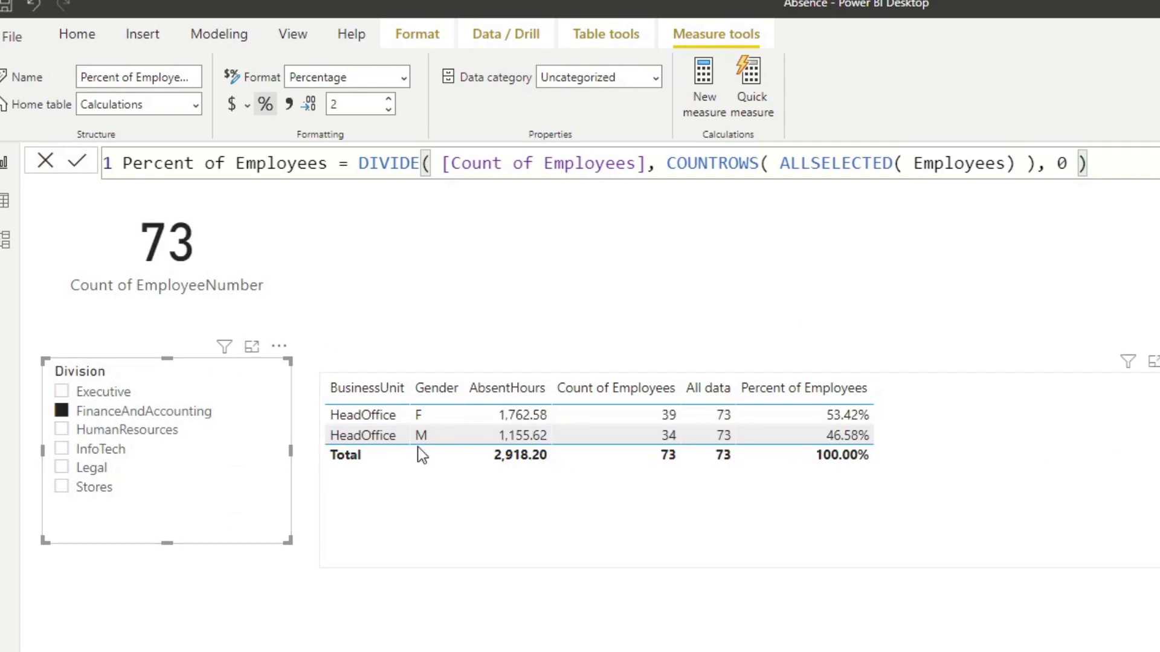
{"action": "left_click", "coordinate": [153, 436]}
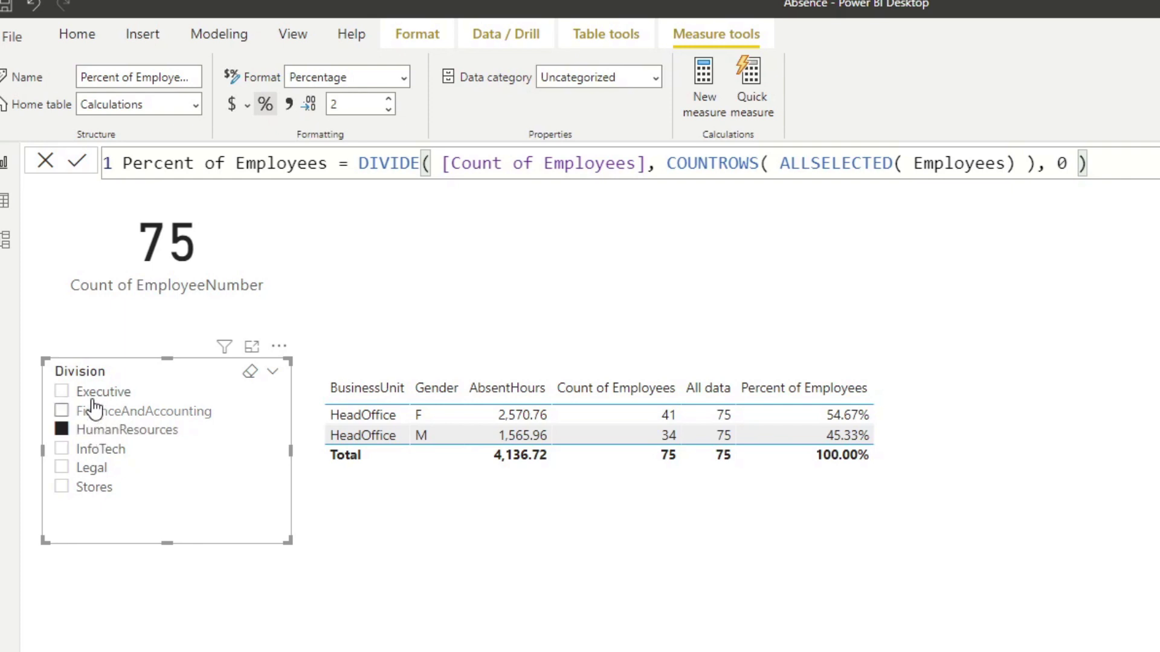
{"action": "left_click", "coordinate": [61, 430]}
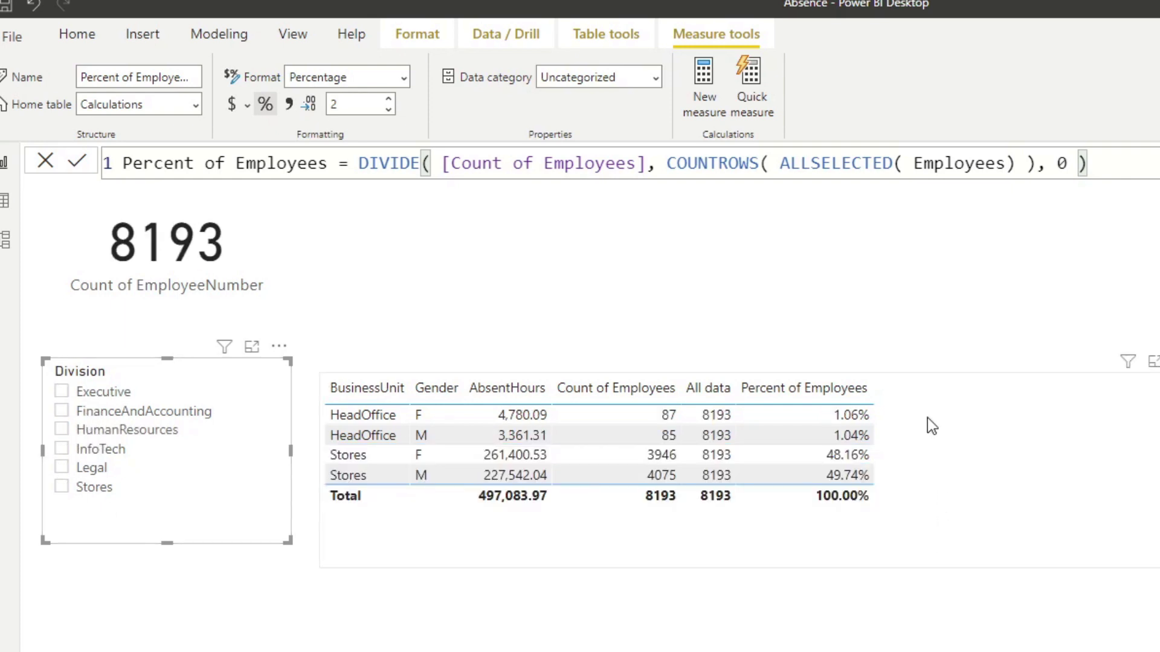
{"action": "left_click", "coordinate": [375, 644]}
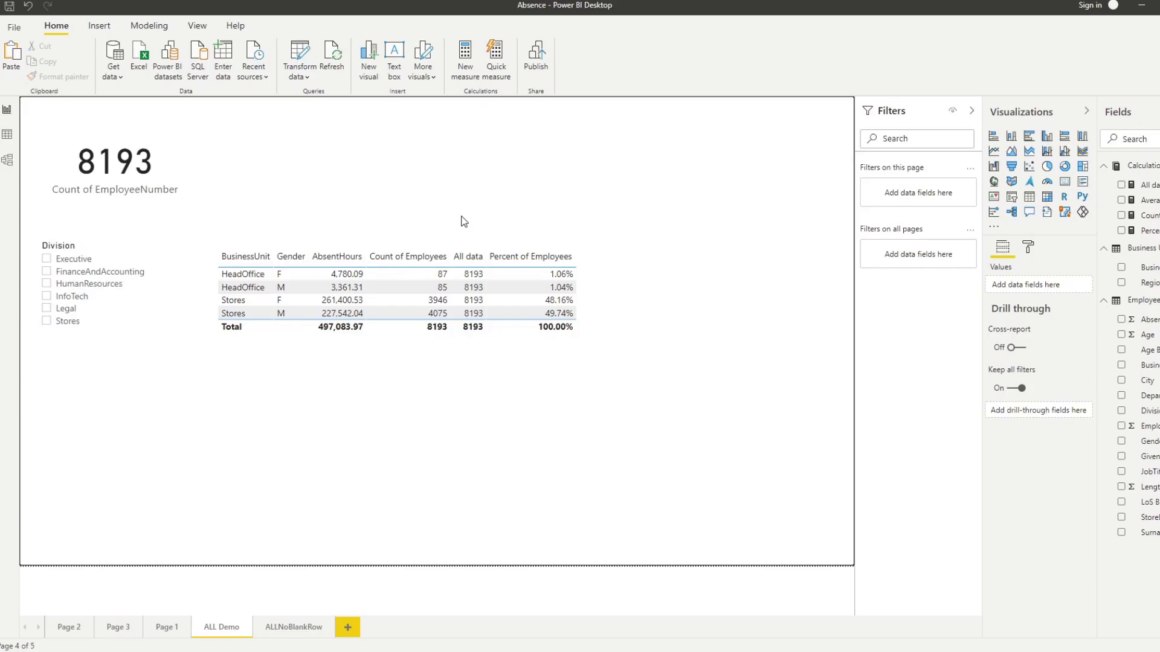
Step: Open the ALLNoBlankRow page and examine the Business Unit and Region columns of the Business Unit table in Data view
{"action": "left_click", "coordinate": [294, 628]}
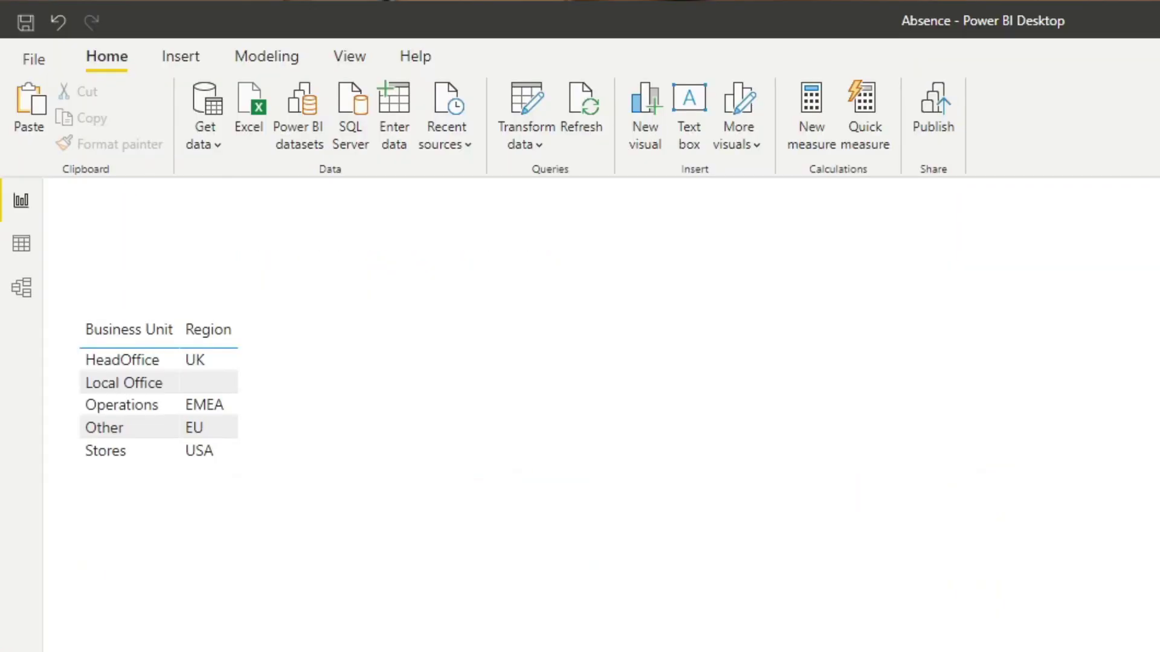
{"action": "left_click", "coordinate": [10, 257]}
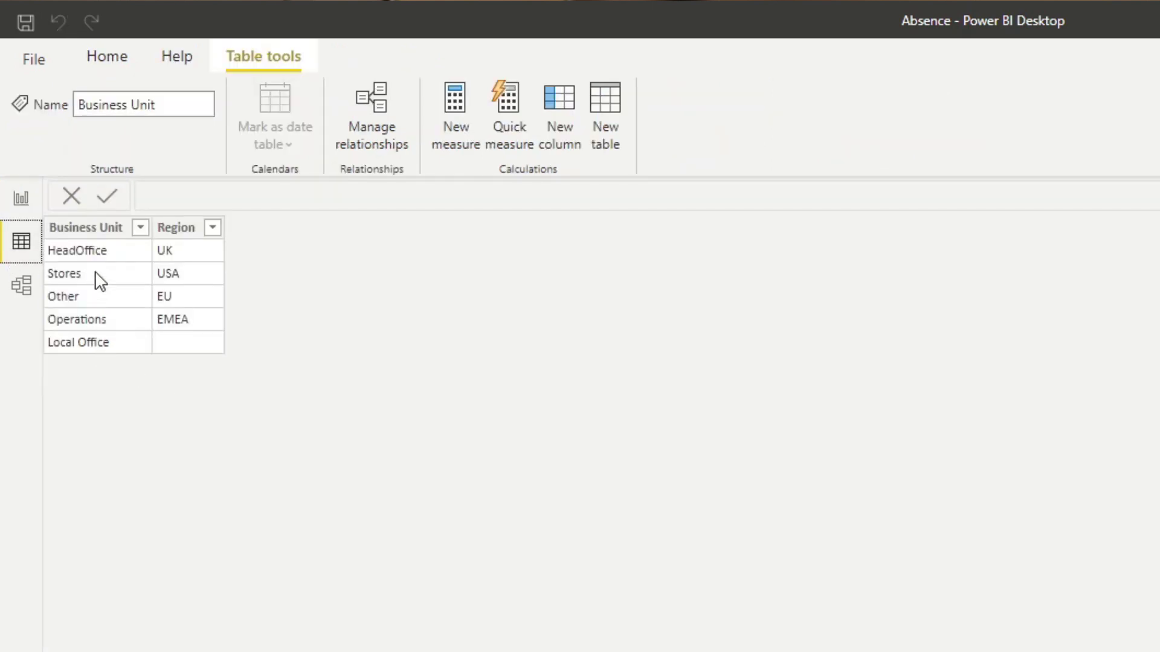
{"action": "left_click", "coordinate": [102, 231]}
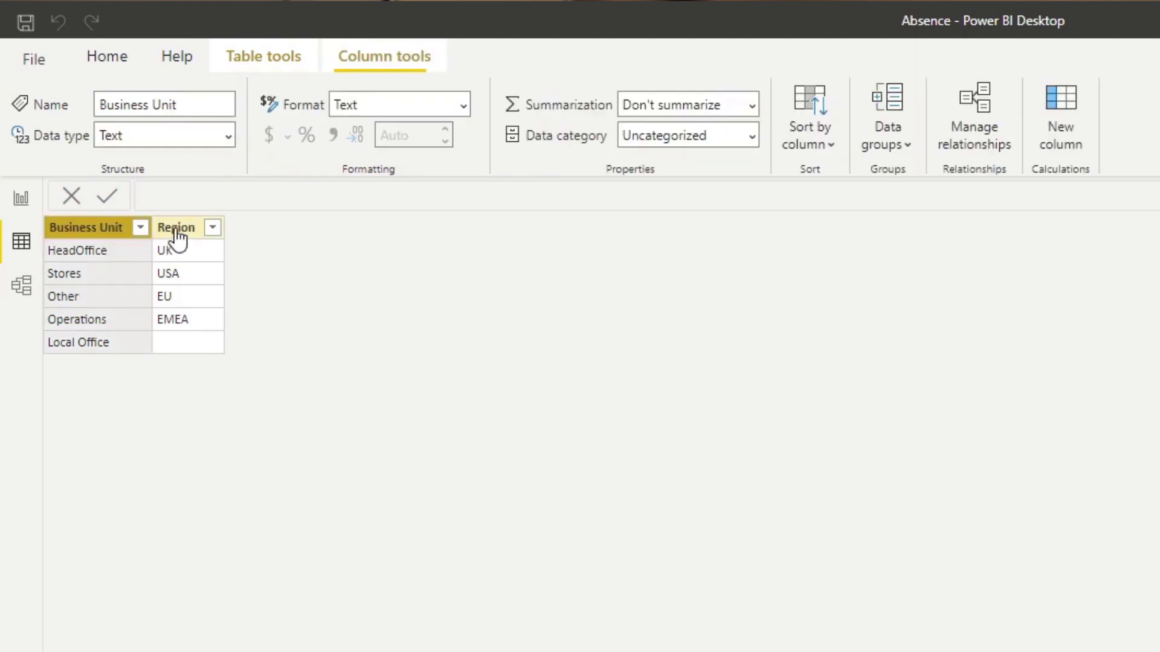
{"action": "left_click", "coordinate": [180, 230]}
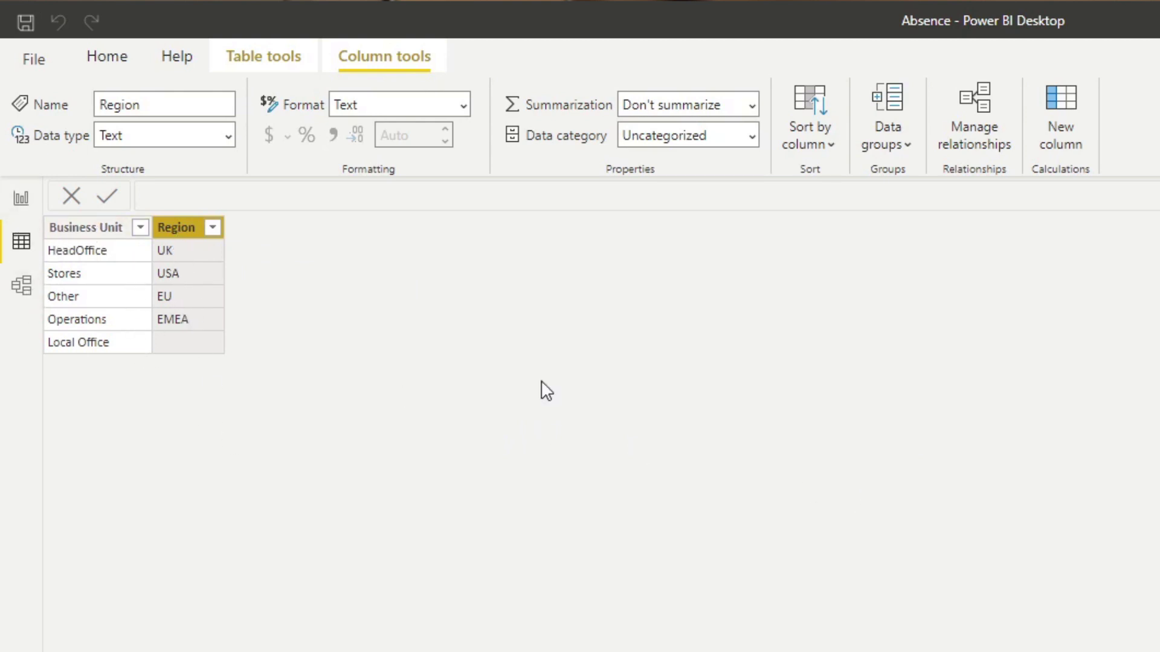
{"action": "left_click", "coordinate": [22, 198]}
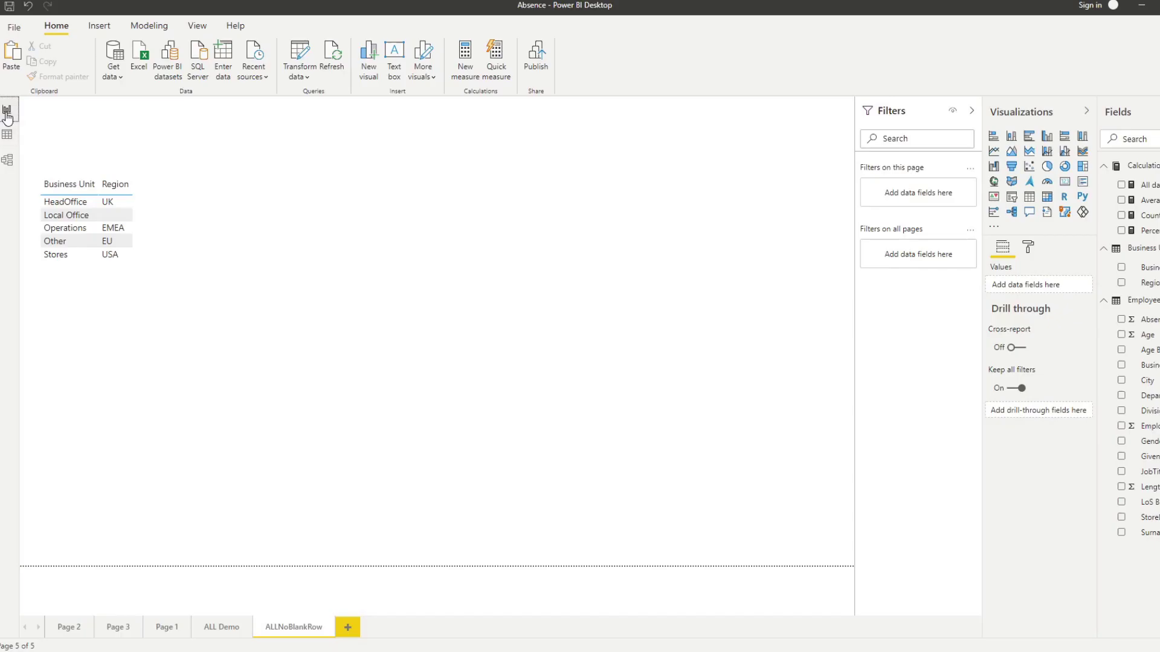
Step: Create a new measure named Count Business Unit in the Calculations table
{"action": "right_click", "coordinate": [1155, 171]}
{"action": "left_click", "coordinate": [1141, 183]}
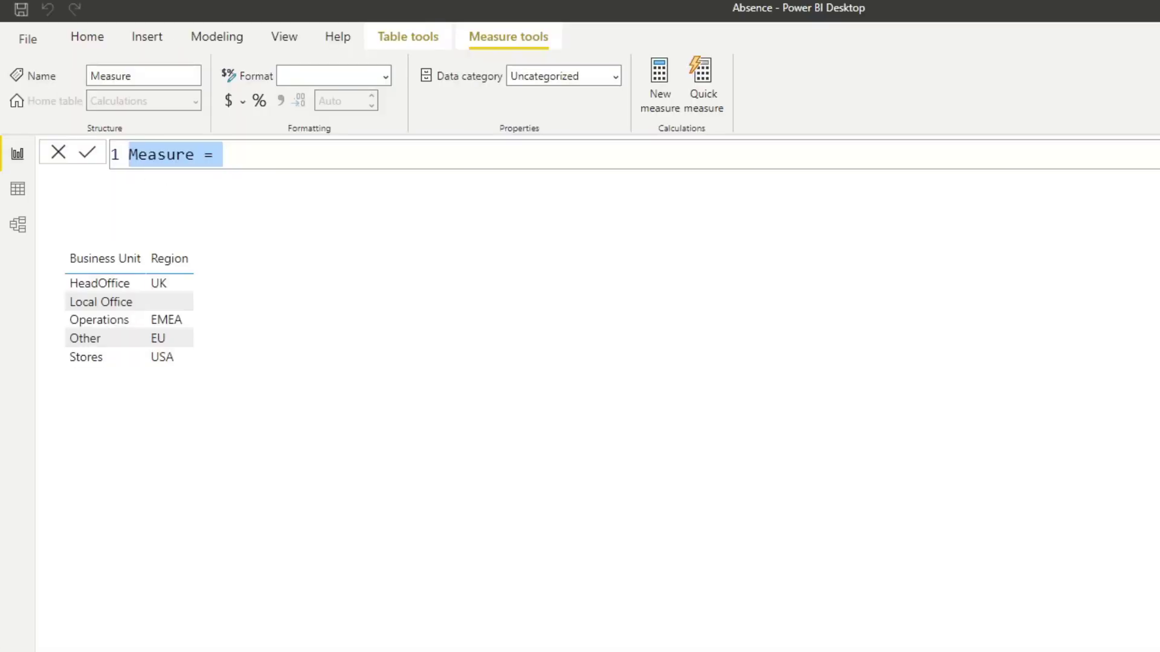
{"action": "type", "text": "COUNT"}
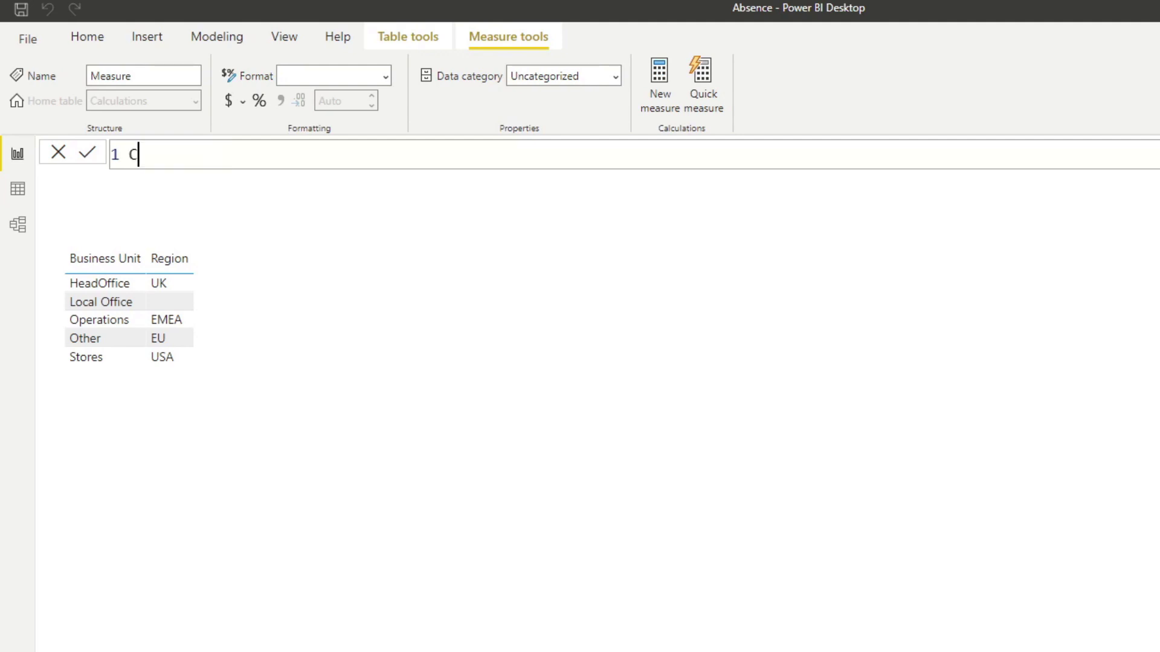
{"action": "key", "text": "BackSpace"}
{"action": "key", "text": "BackSpace"}
{"action": "key", "text": "BackSpace"}
{"action": "key", "text": "BackSpace"}
{"action": "key", "text": "BackSpace"}
{"action": "type", "text": "Count Business Unit = "}
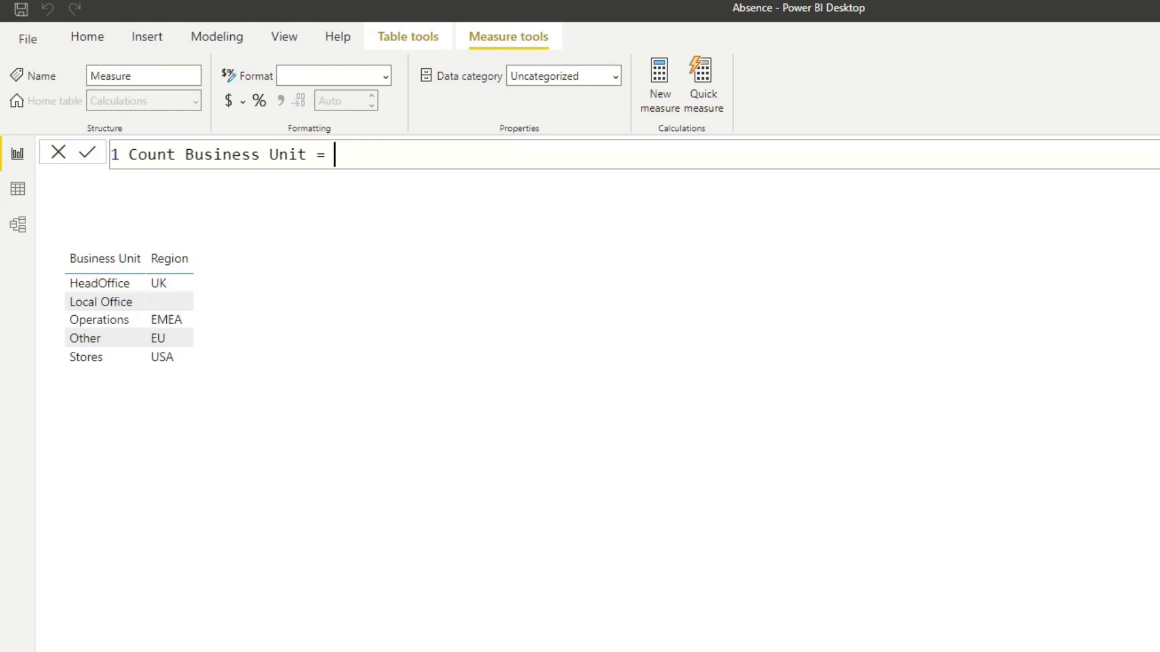
Step: Build the Count Business Unit formula as COUNTROWS with a nested, still empty ALL function
{"action": "type", "text": "COUNTROWS("}
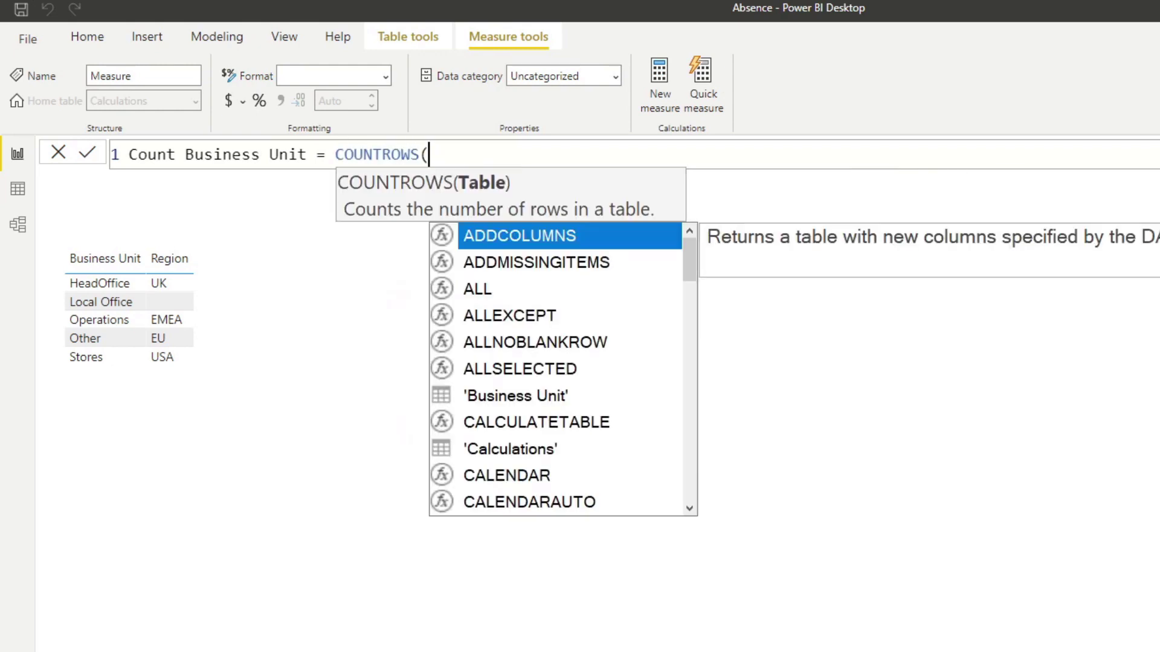
{"action": "type", "text": ")"}
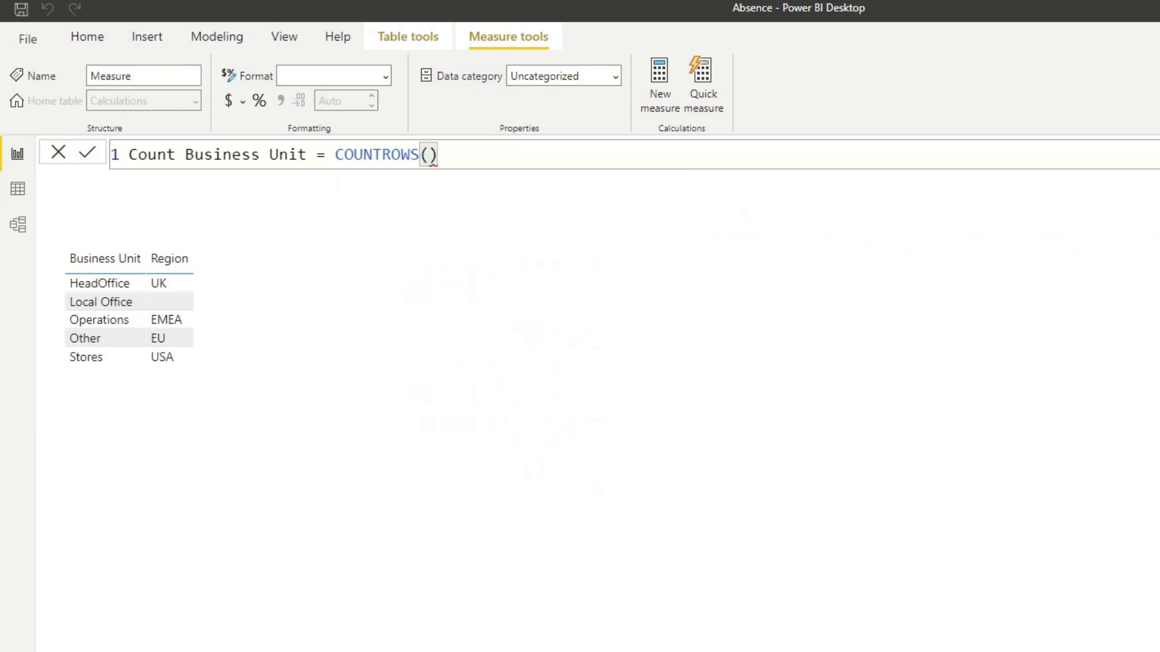
{"action": "key", "text": "Left"}
{"action": "key", "text": "Left"}
{"action": "type", "text": "ALL("}
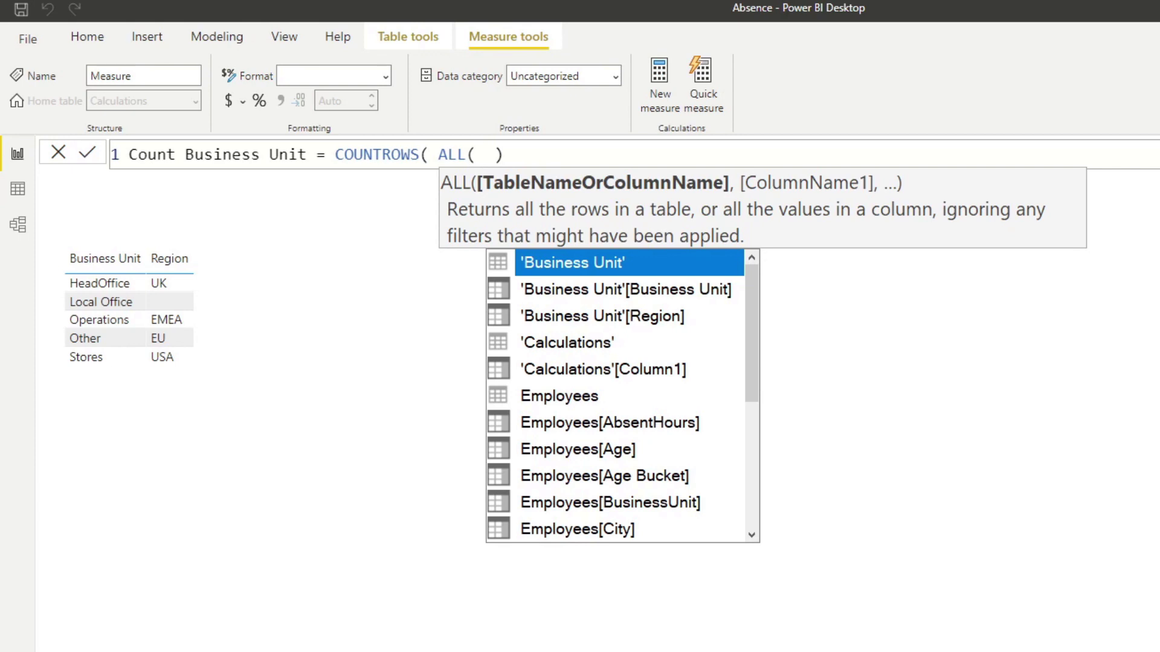
{"action": "key", "text": "End"}
{"action": "type", "text": ")"}
{"action": "key", "text": "Left"}
{"action": "key", "text": "Left"}
{"action": "key", "text": "Left"}
{"action": "key", "text": "Left"}
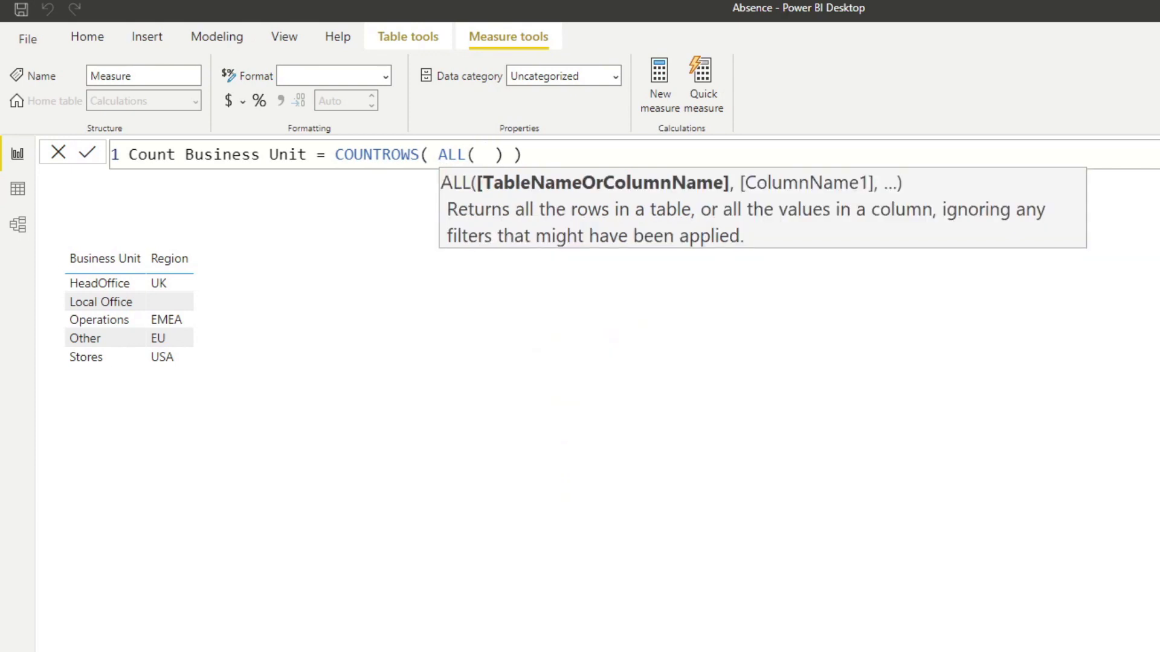
Step: Set 'Business Unit'[Business Unit] as the argument of ALL in Count Business Unit and commit the measure
{"action": "type", "text": "busines"}
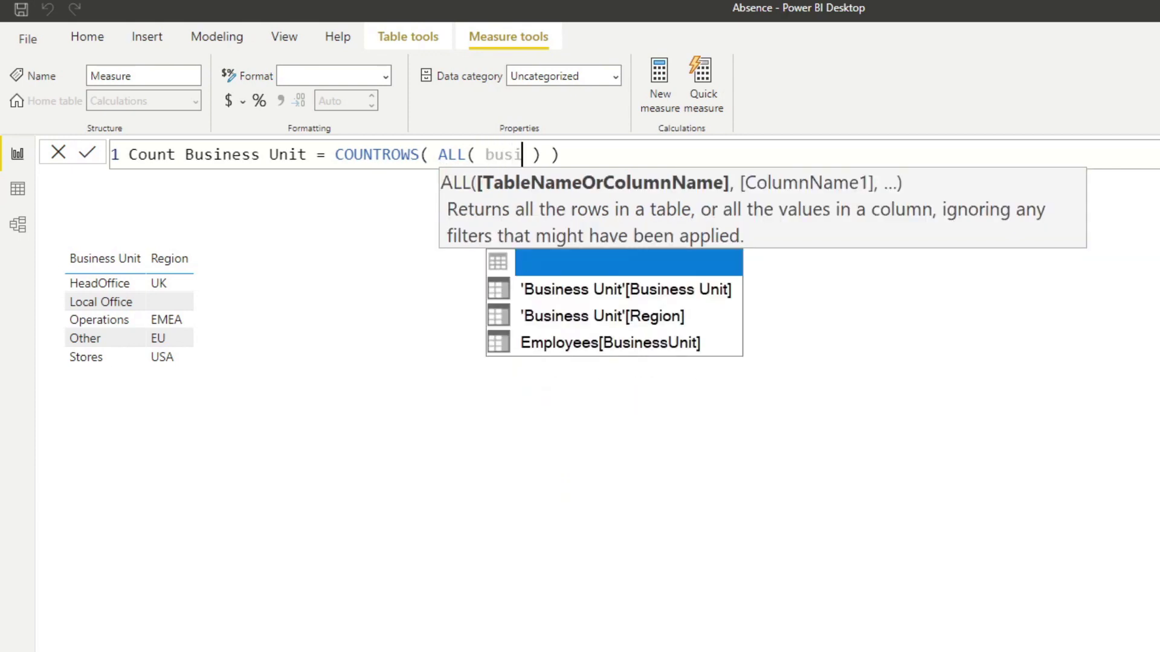
{"action": "key", "text": "Down"}
{"action": "key", "text": "Down"}
{"action": "key", "text": "Up"}
{"action": "key", "text": "Tab"}
{"action": "key", "text": "Return"}
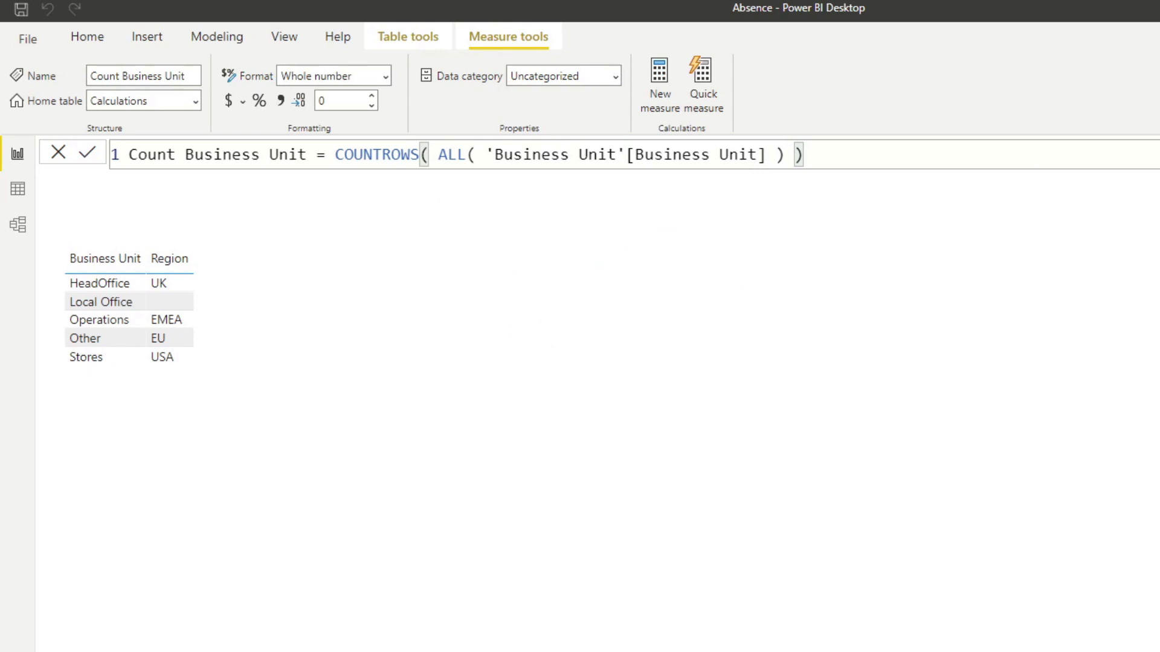
Step: Display Count Business Unit in a card on the report page and move the card lower on the canvas
{"action": "left_click_drag", "start_coordinate": [1135, 402], "coordinate": [779, 409]}
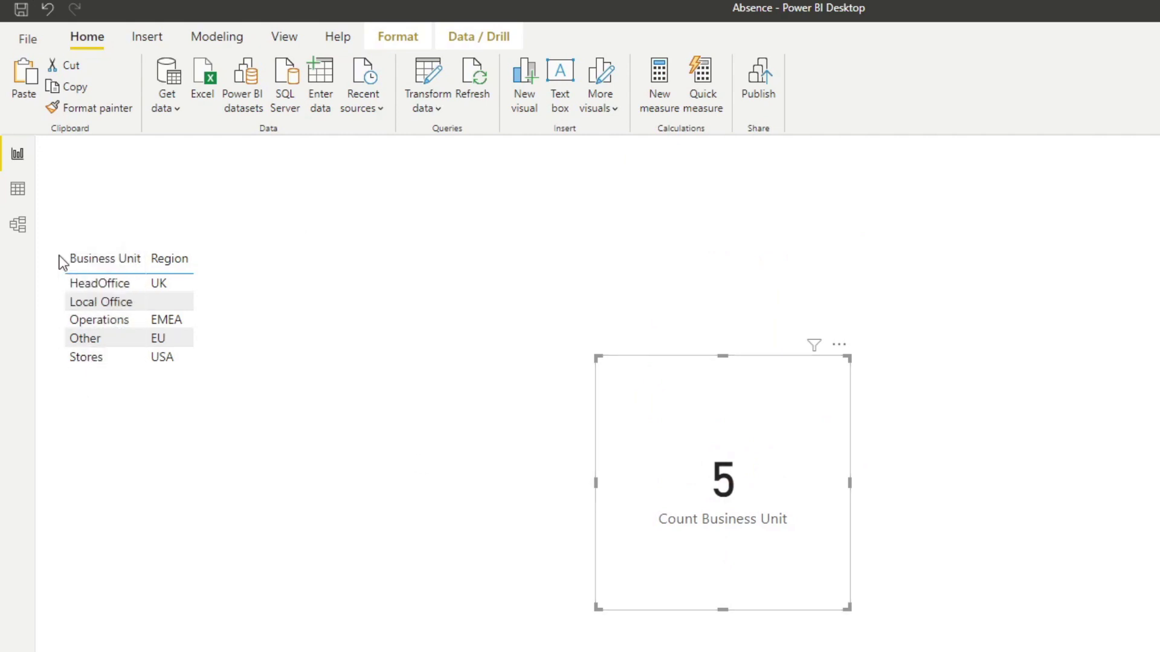
{"action": "left_click_drag", "start_coordinate": [684, 401], "coordinate": [782, 520]}
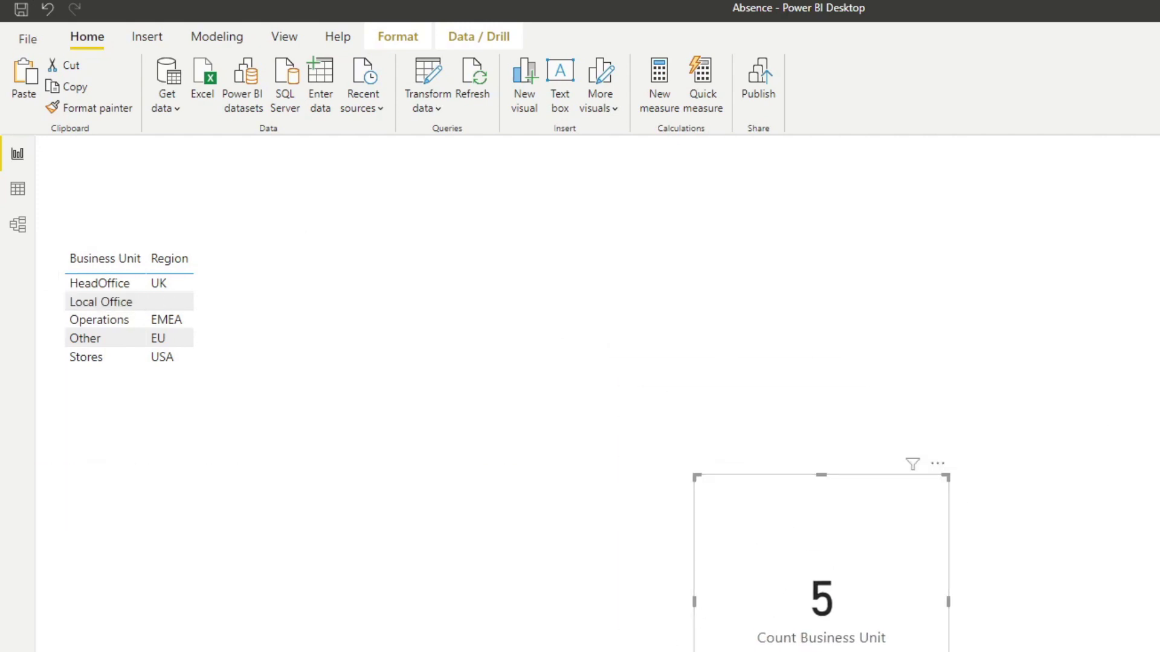
Step: Place a temporary table listing only the Business Unit column above the card, and delete it
{"action": "key", "text": "ctrl+v"}
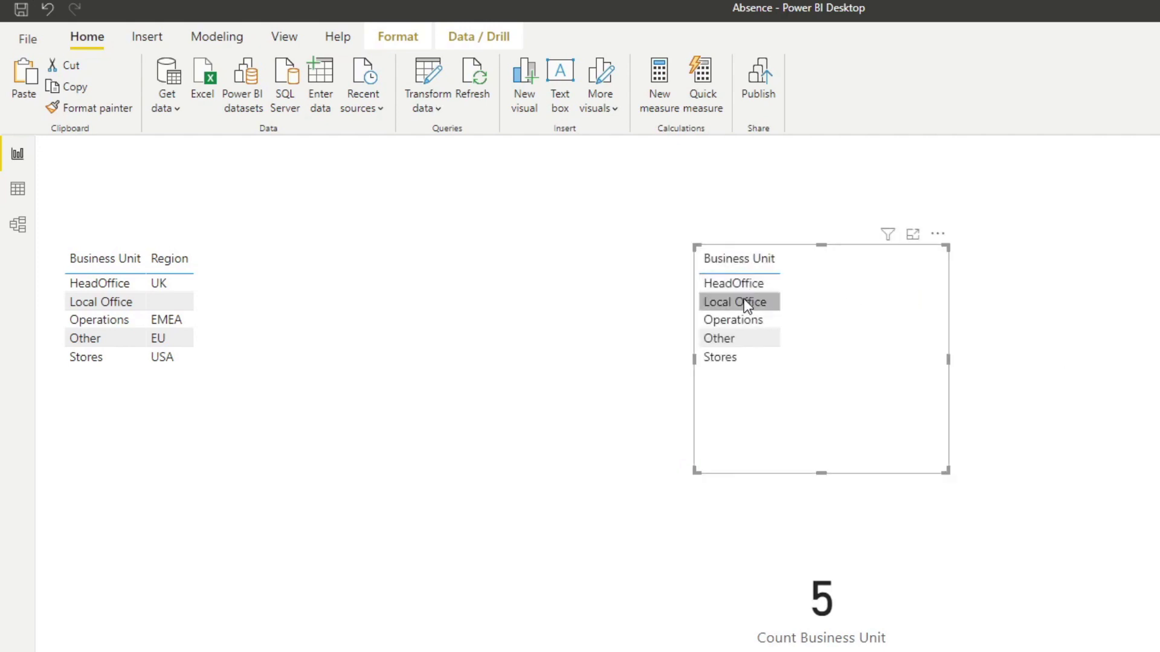
{"action": "left_click", "coordinate": [1038, 371]}
{"action": "left_click", "coordinate": [900, 377]}
{"action": "key", "text": "Delete"}
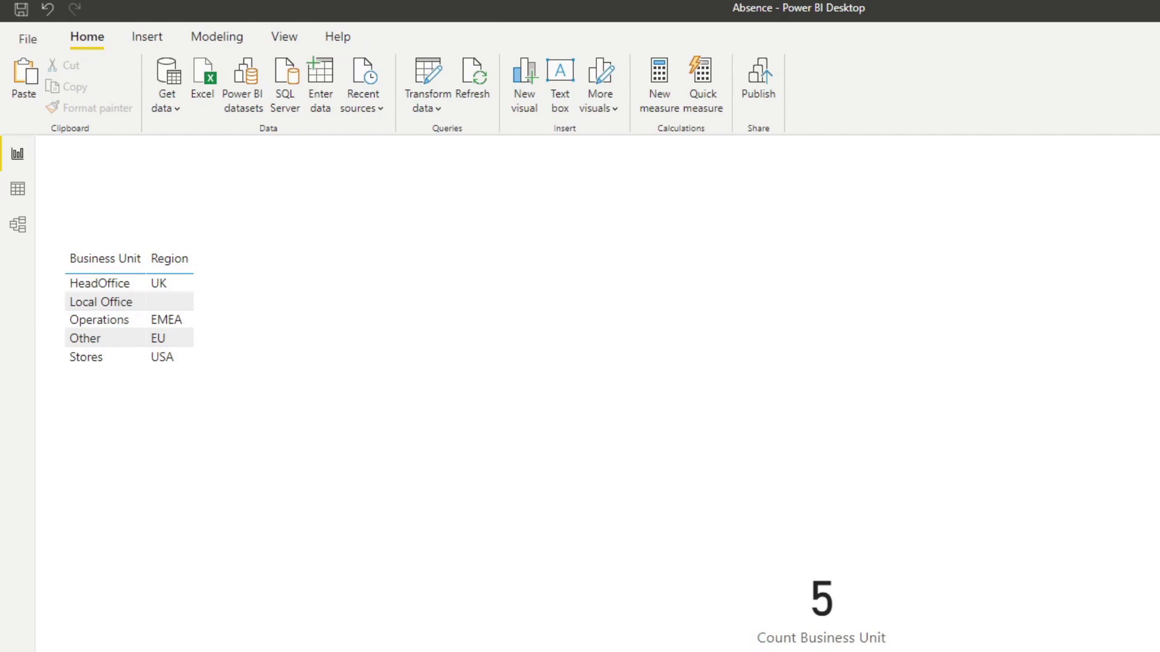
Step: Add 'Business Unit'[Region] as a second column argument of ALL in the Count Business Unit measure
{"action": "left_click", "coordinate": [824, 609]}
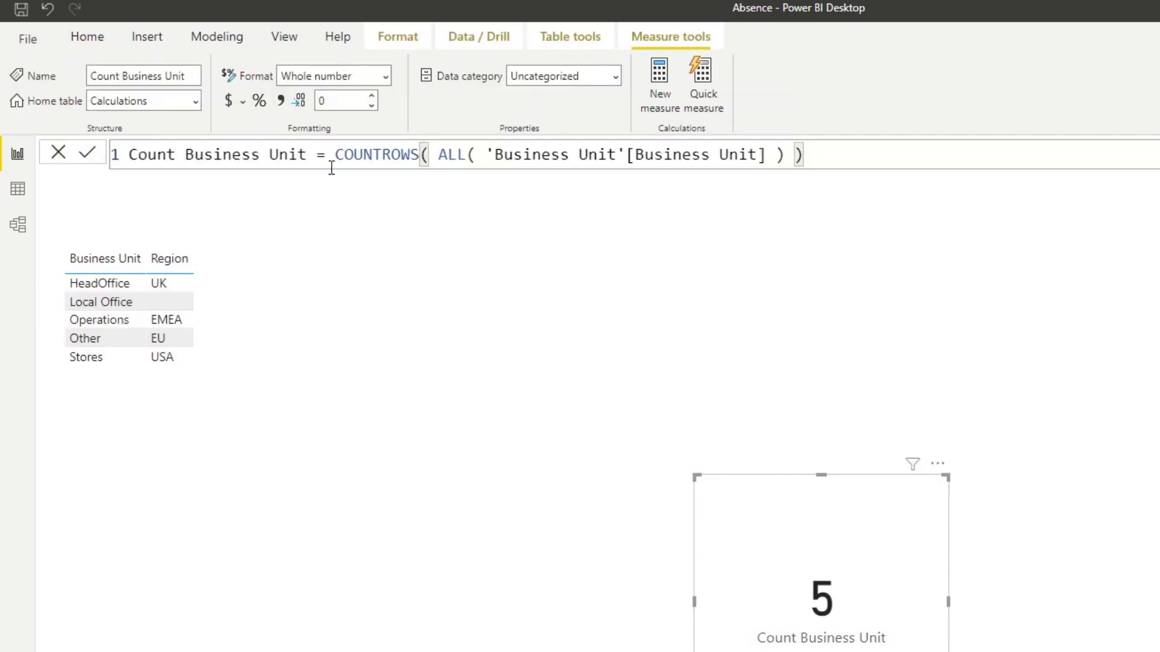
{"action": "left_click", "coordinate": [767, 155]}
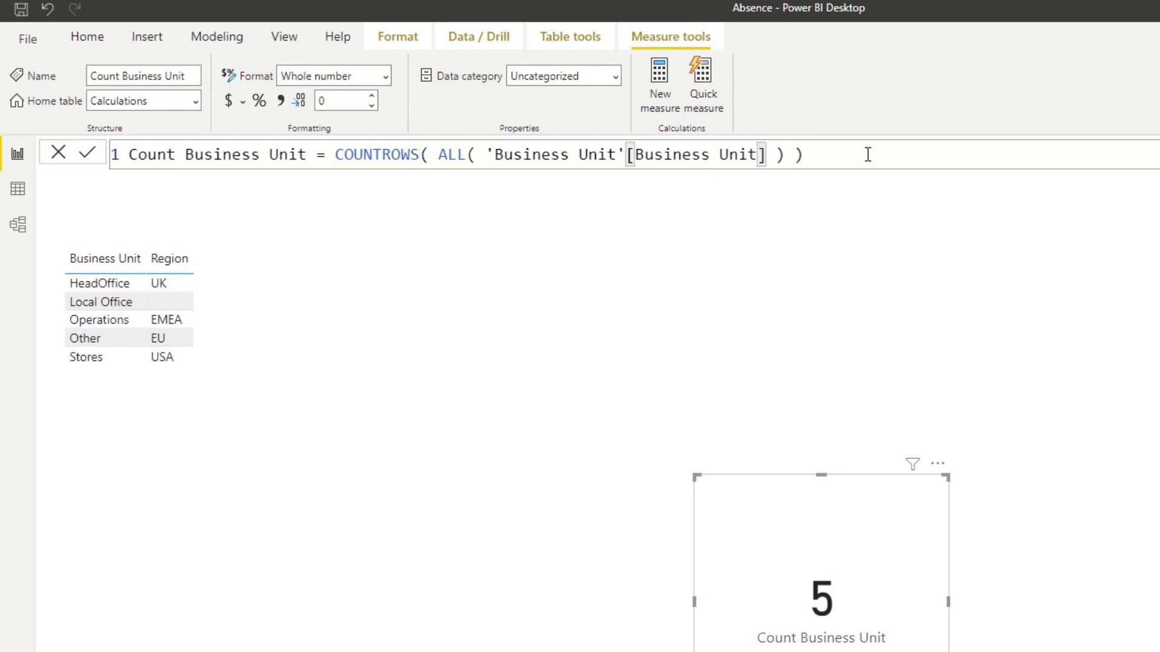
{"action": "type", "text": ","}
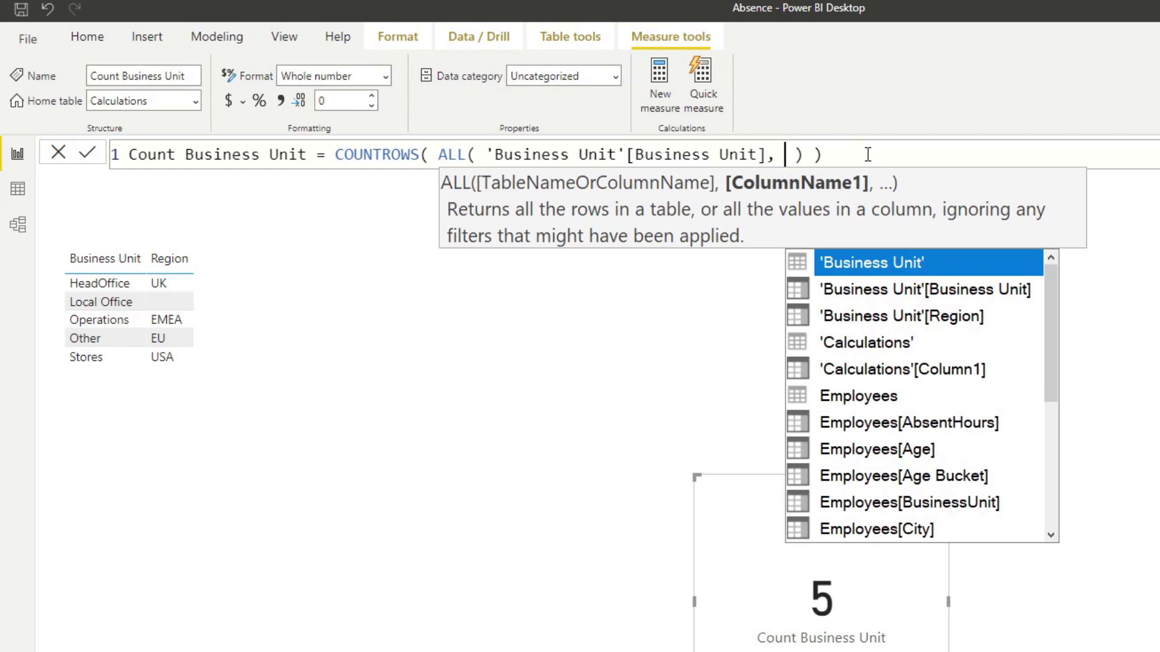
{"action": "type", "text": "reg"}
{"action": "key", "text": "Tab"}
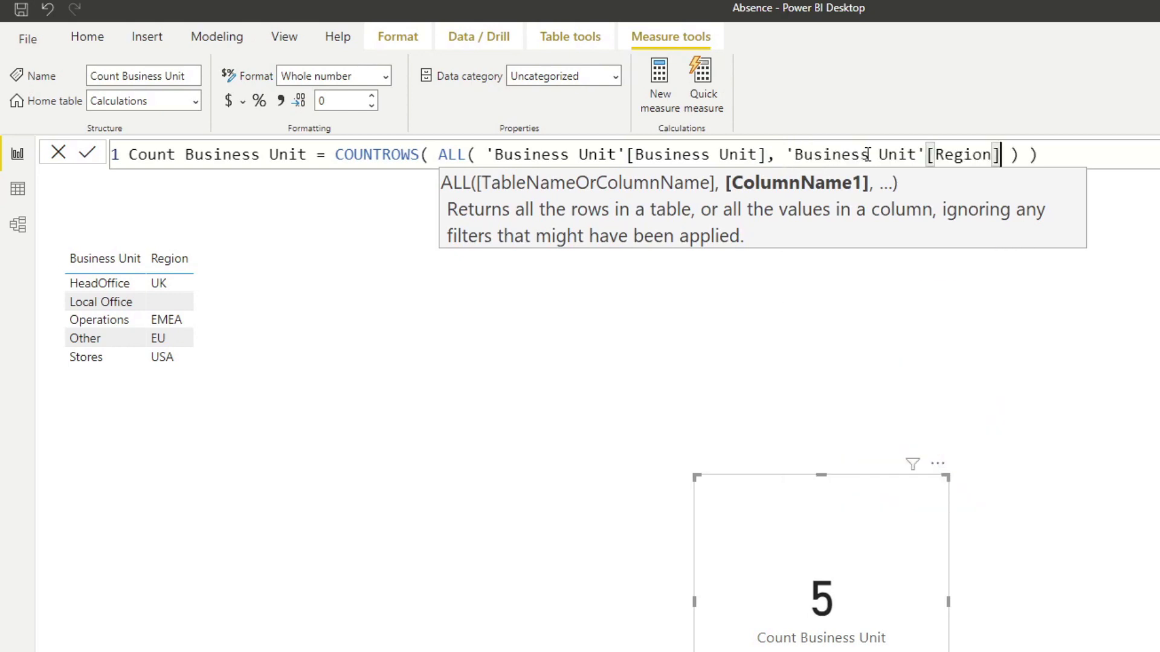
{"action": "key", "text": "End"}
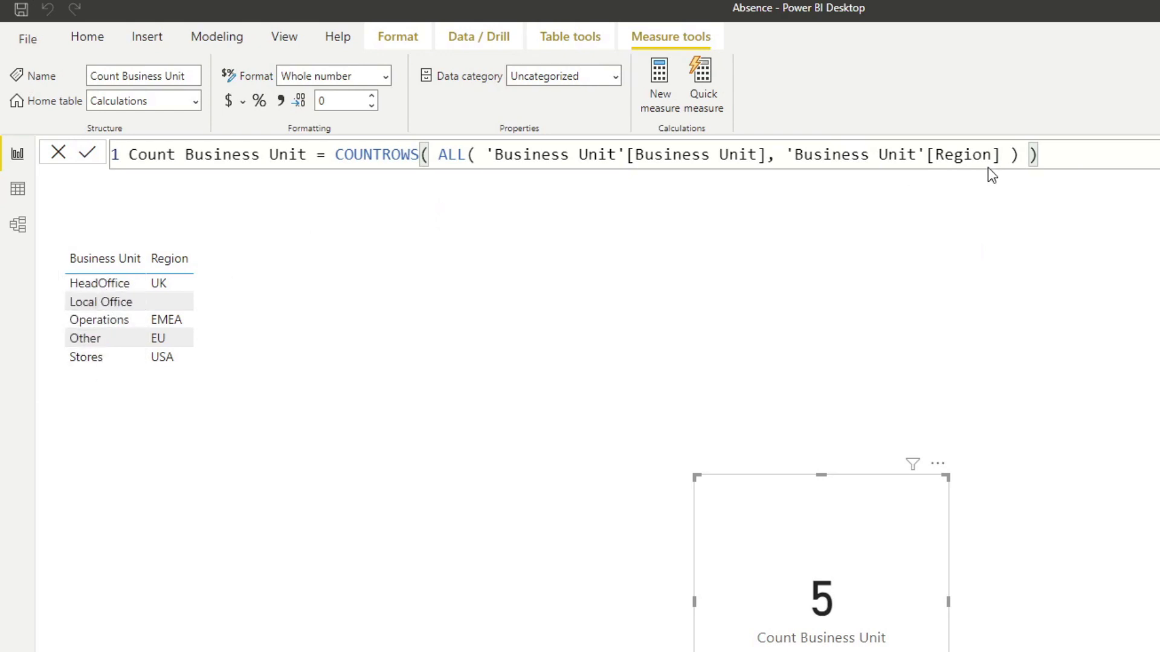
{"action": "left_click", "coordinate": [1002, 156]}
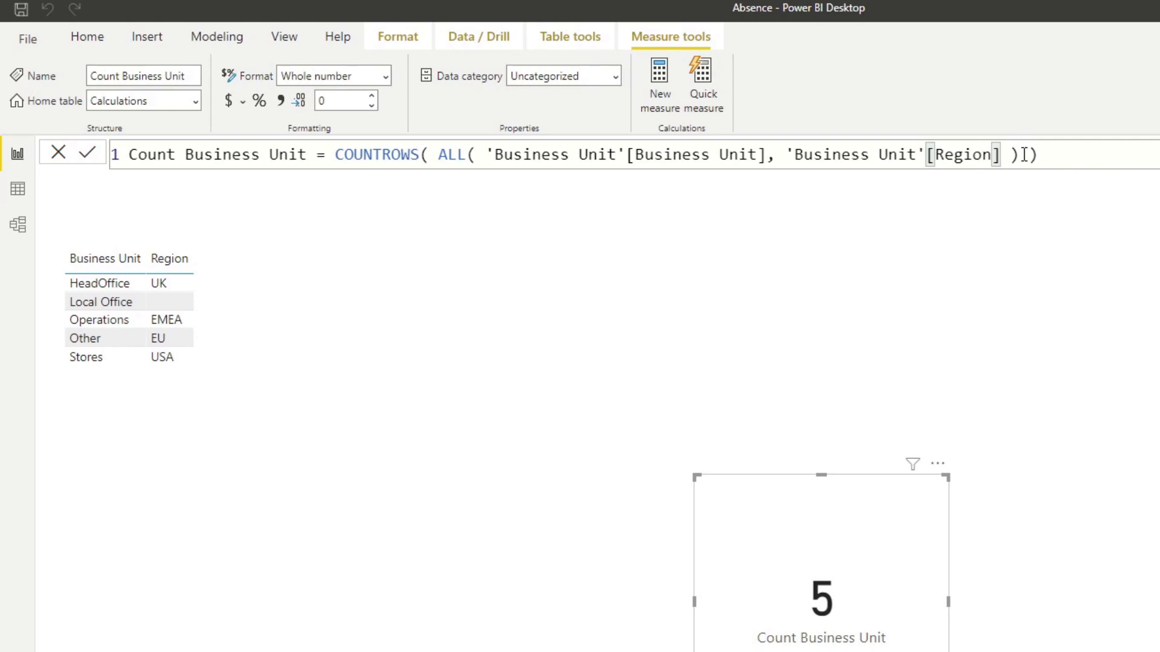
Step: Replace the whole ALL expression inside COUNTROWS of Count Business Unit with the ALLEXCEPT function
{"action": "left_click_drag", "start_coordinate": [1017, 155], "coordinate": [492, 156]}
{"action": "left_click", "coordinate": [927, 156]}
{"action": "left_click_drag", "start_coordinate": [1005, 156], "coordinate": [489, 156]}
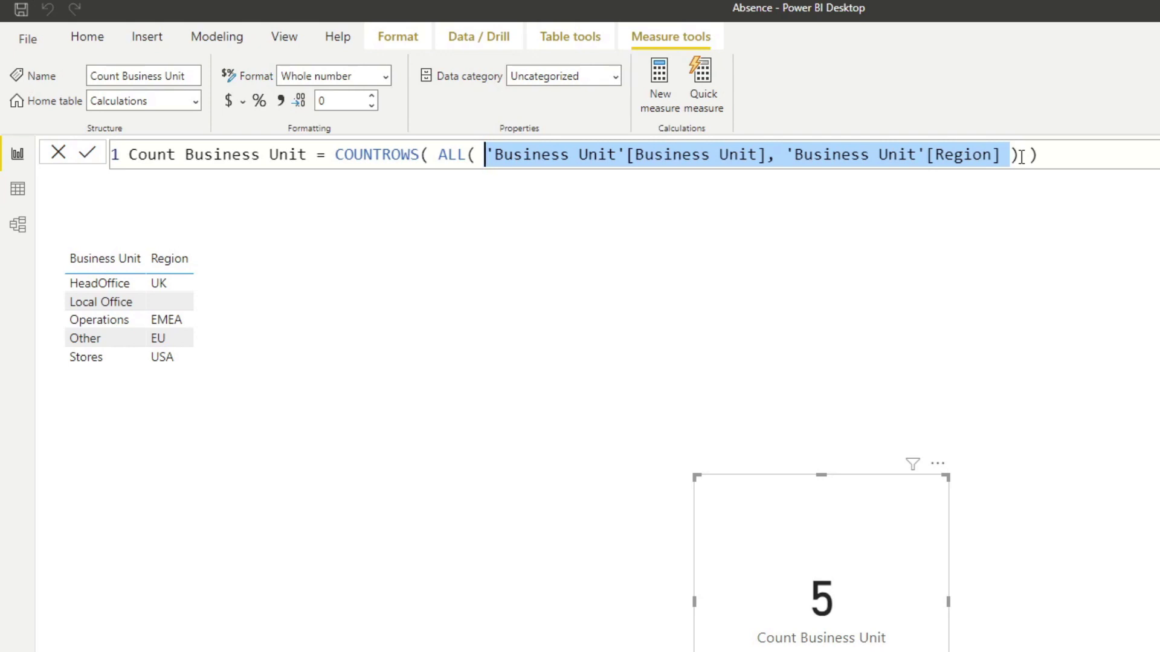
{"action": "left_click_drag", "start_coordinate": [1021, 156], "coordinate": [439, 155]}
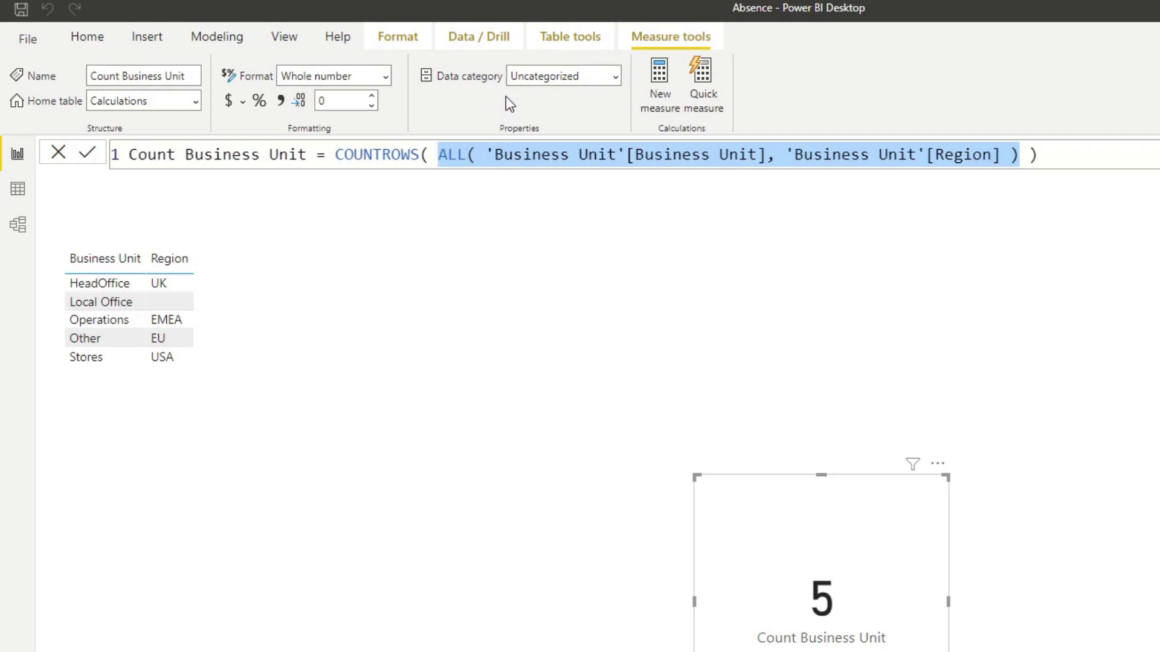
{"action": "type", "text": "ALLEX"}
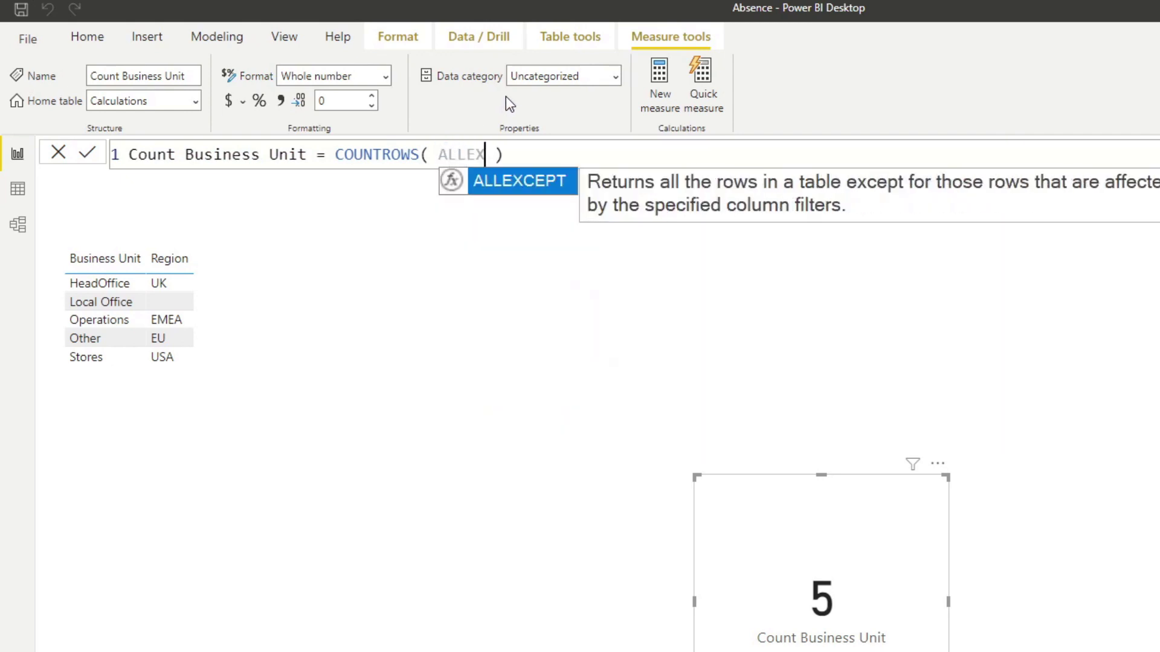
{"action": "key", "text": "Tab"}
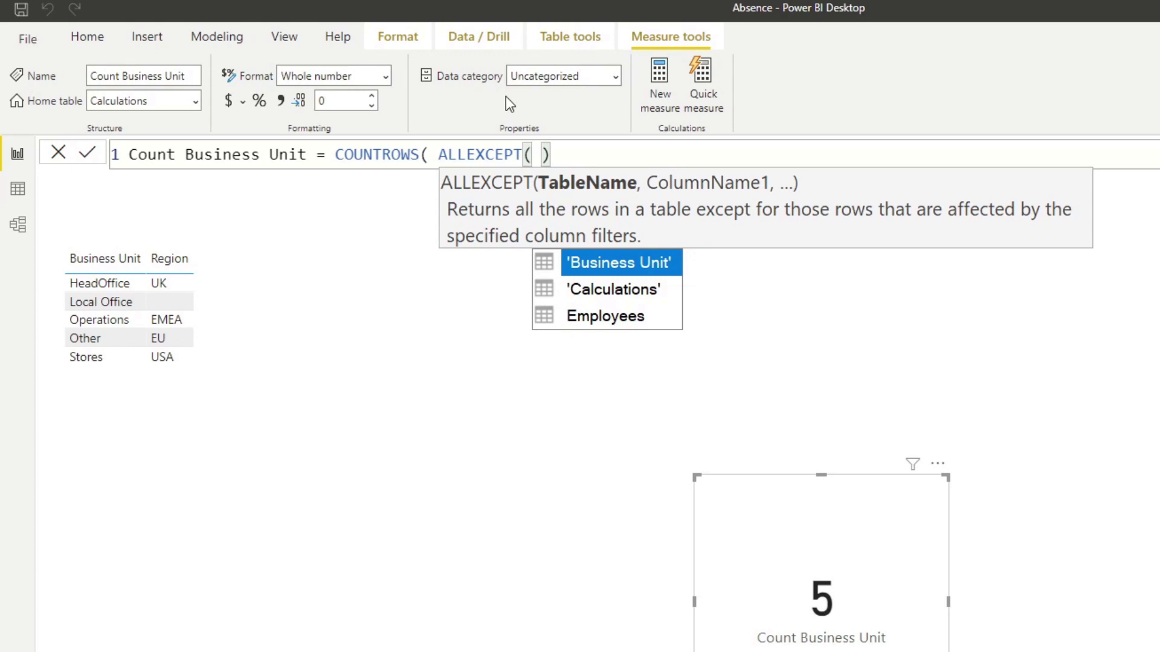
Step: Close the ALLEXCEPT parentheses and set the 'Business Unit' table as its first argument, followed by a comma
{"action": "type", "text": ")"}
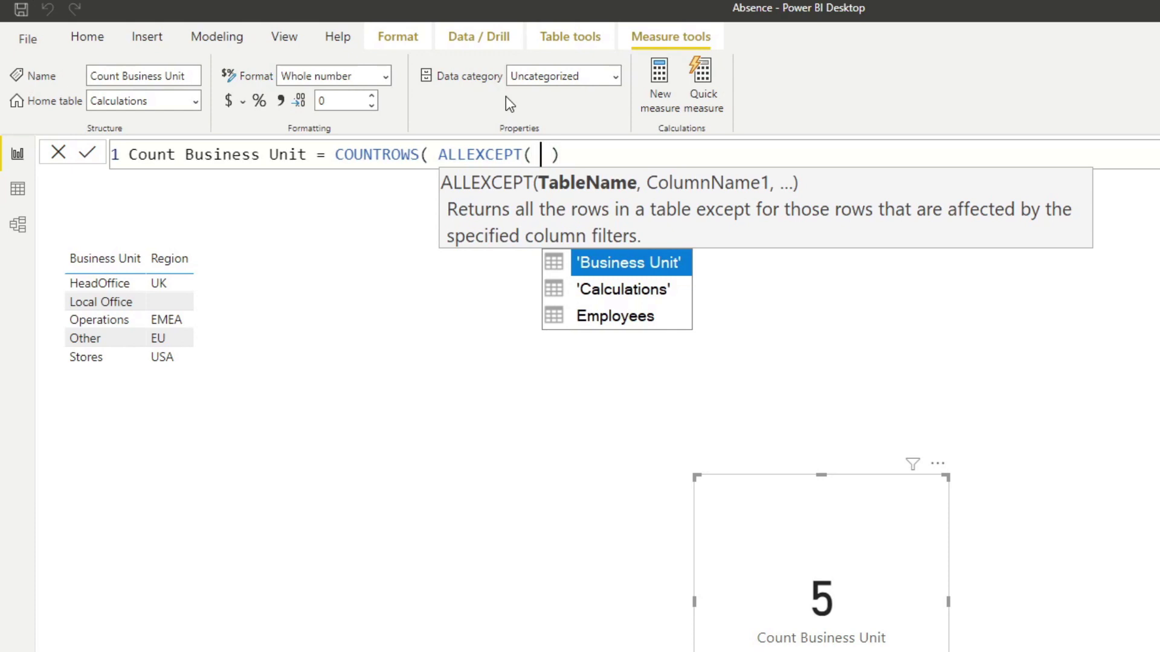
{"action": "key", "text": "Left"}
{"action": "key", "text": "Left"}
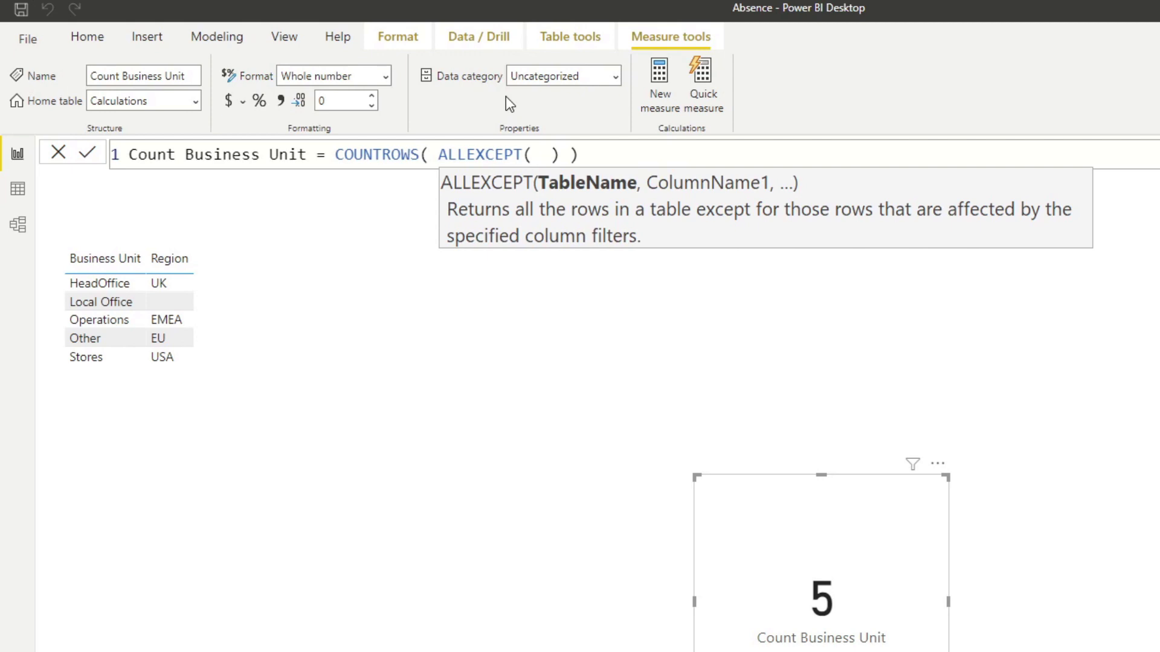
{"action": "type", "text": "busine"}
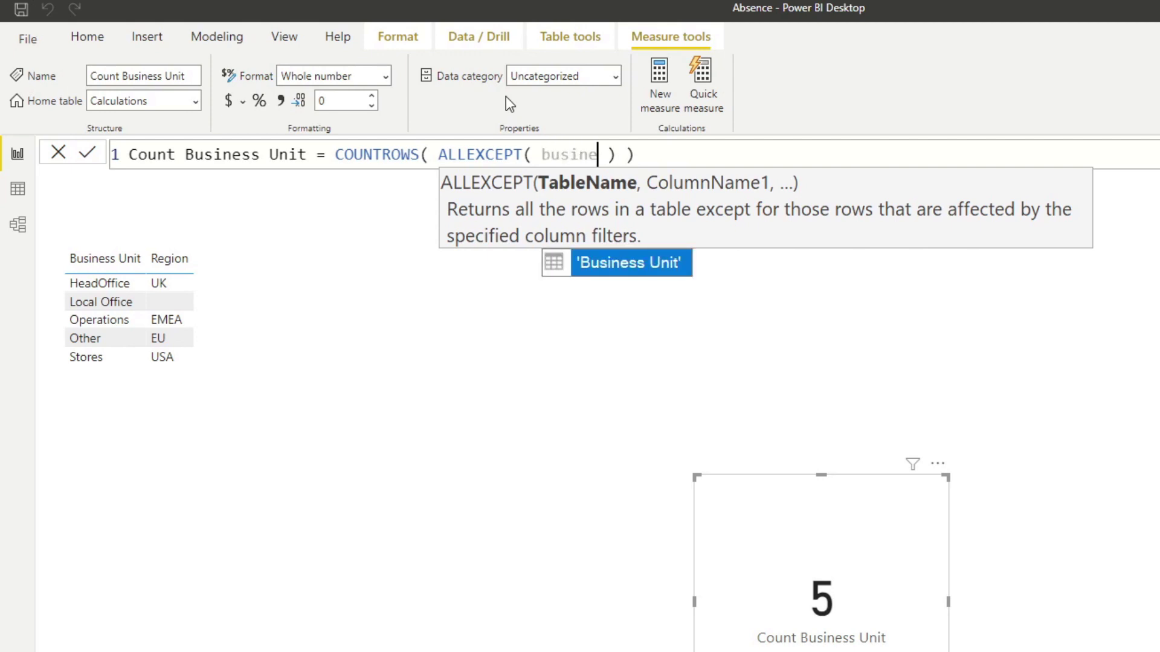
{"action": "key", "text": "BackSpace"}
{"action": "key", "text": "BackSpace"}
{"action": "key", "text": "BackSpace"}
{"action": "key", "text": "BackSpace"}
{"action": "key", "text": "BackSpace"}
{"action": "key", "text": "BackSpace"}
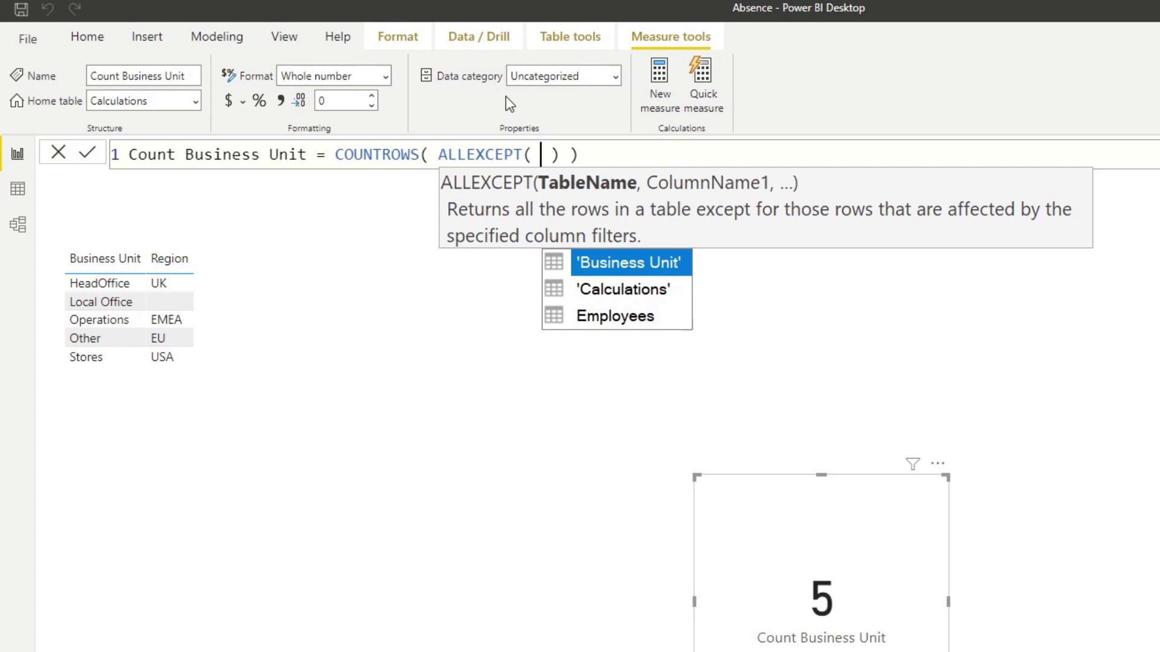
{"action": "type", "text": "bus"}
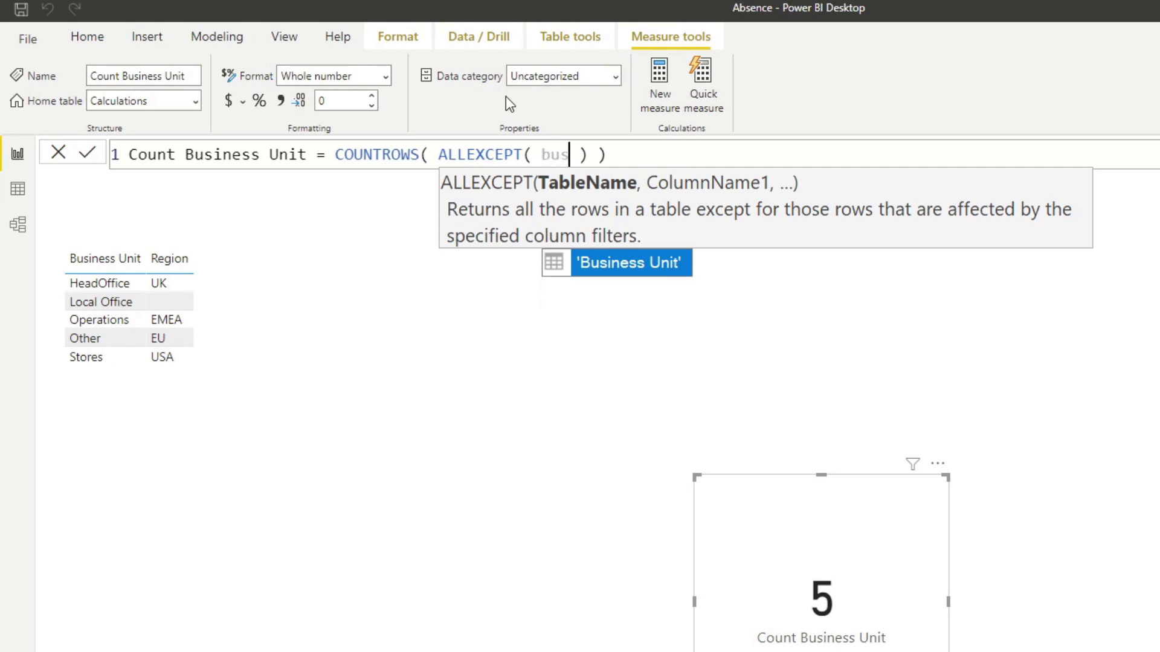
{"action": "key", "text": "Tab"}
{"action": "type", "text": ","}
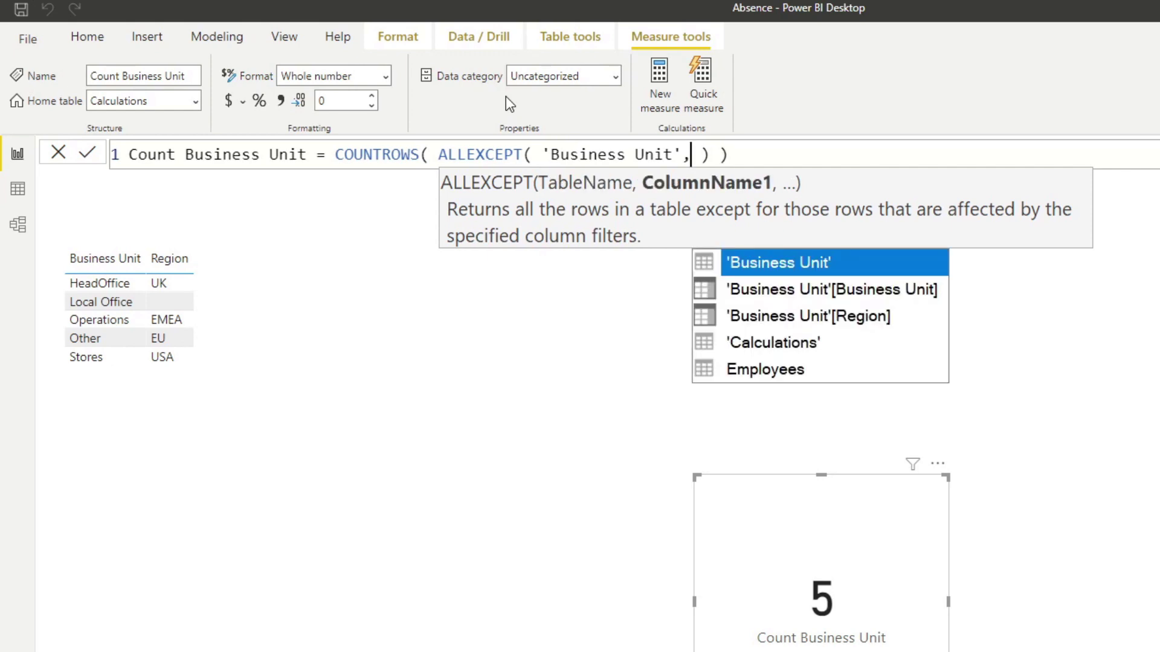
Step: Set 'Business Unit'[Region] as the column that ALLEXCEPT keeps filtered in Count Business Unit
{"action": "key", "text": "Down"}
{"action": "key", "text": "Up"}
{"action": "key", "text": "Down"}
{"action": "key", "text": "Up"}
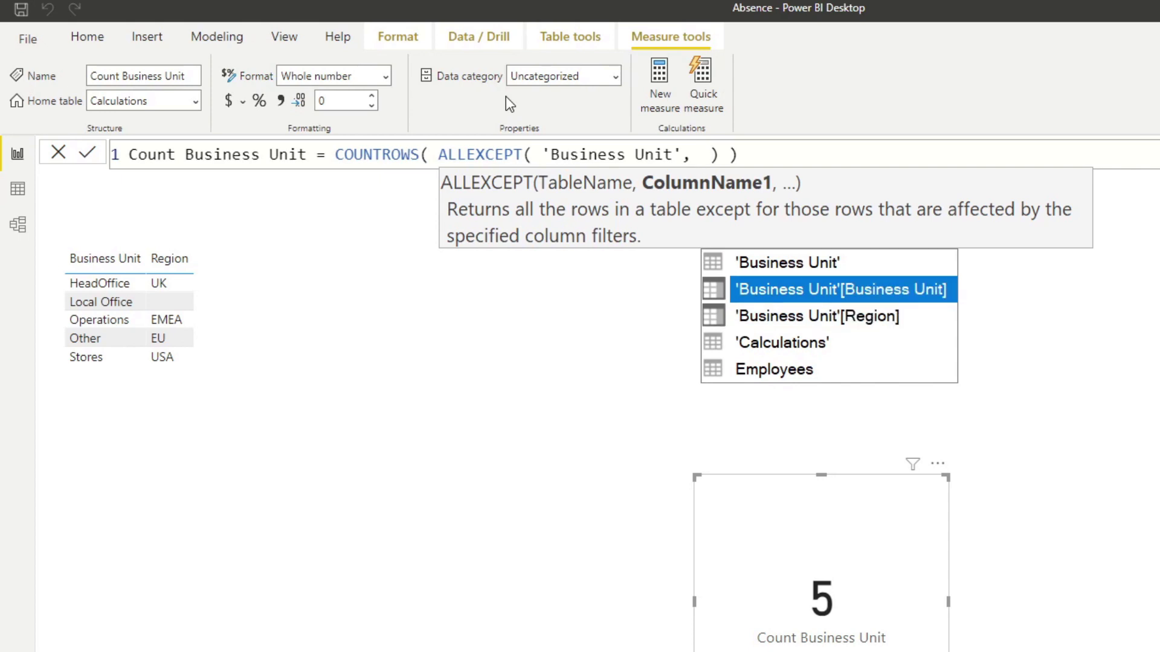
{"action": "key", "text": "Down"}
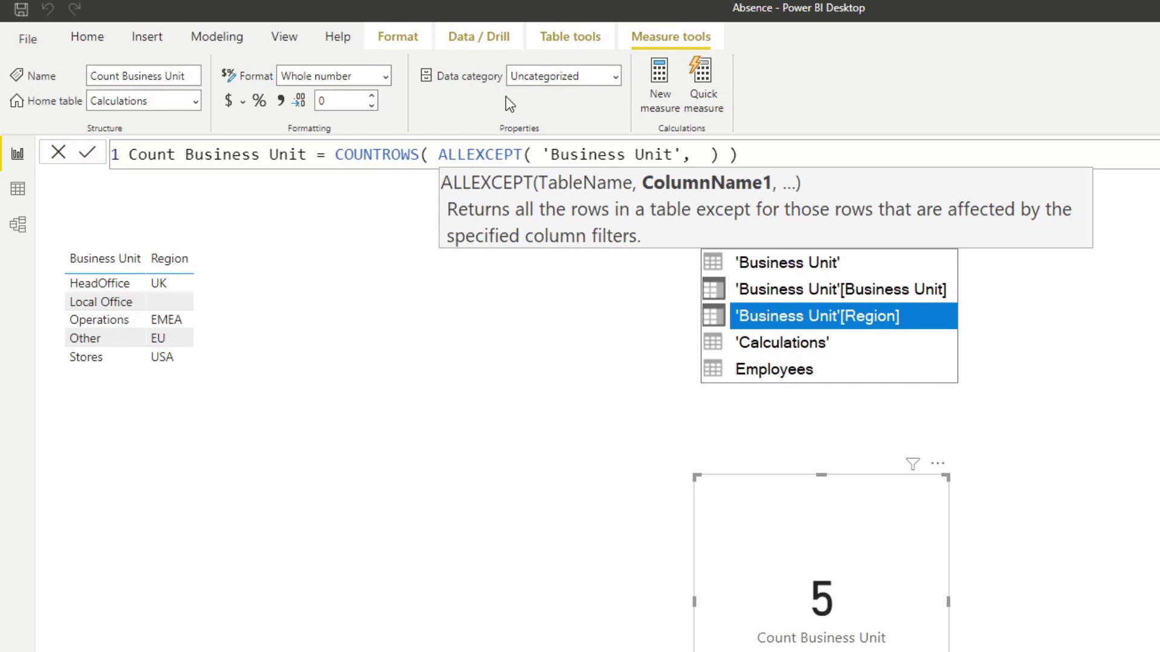
{"action": "key", "text": "Up"}
{"action": "key", "text": "Down"}
{"action": "key", "text": "Tab"}
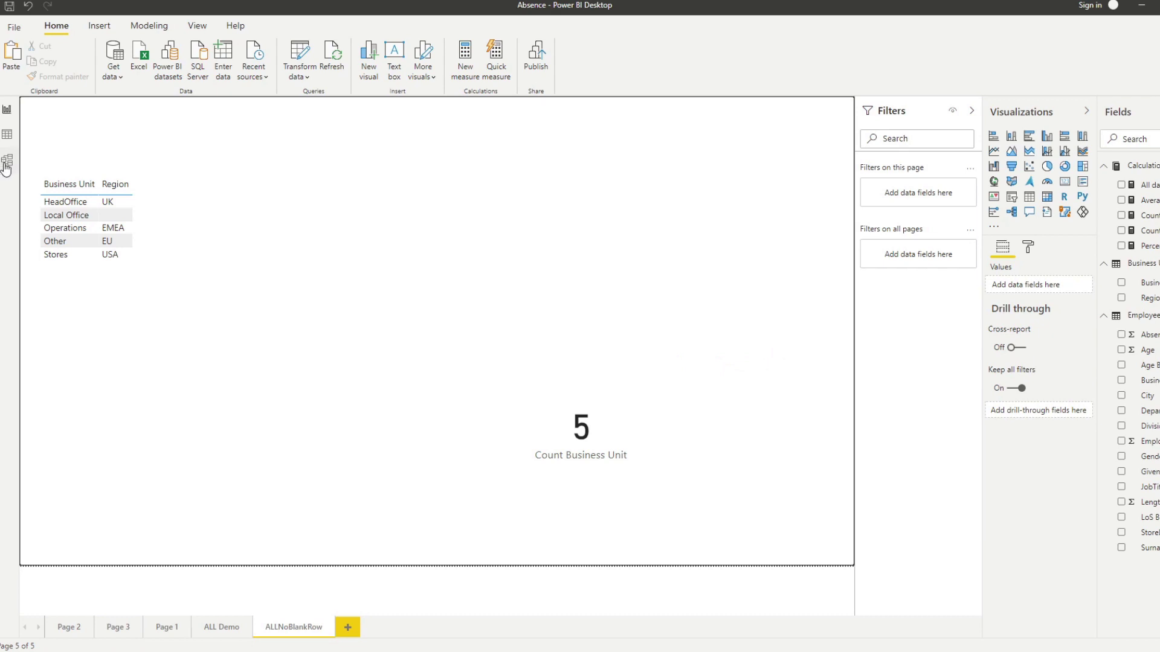
Step: Move the Business Unit and Employees tables apart in the model diagram to expose the relationship between them
{"action": "left_click", "coordinate": [6, 162]}
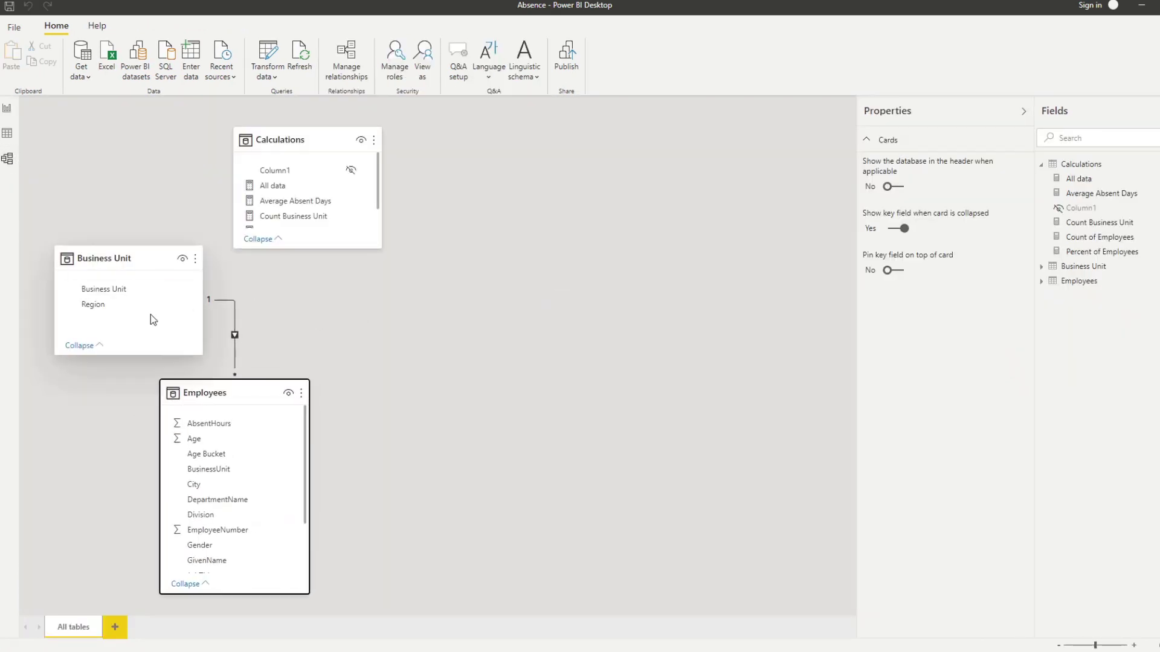
{"action": "left_click_drag", "start_coordinate": [124, 261], "coordinate": [88, 245]}
{"action": "left_click_drag", "start_coordinate": [200, 392], "coordinate": [373, 388]}
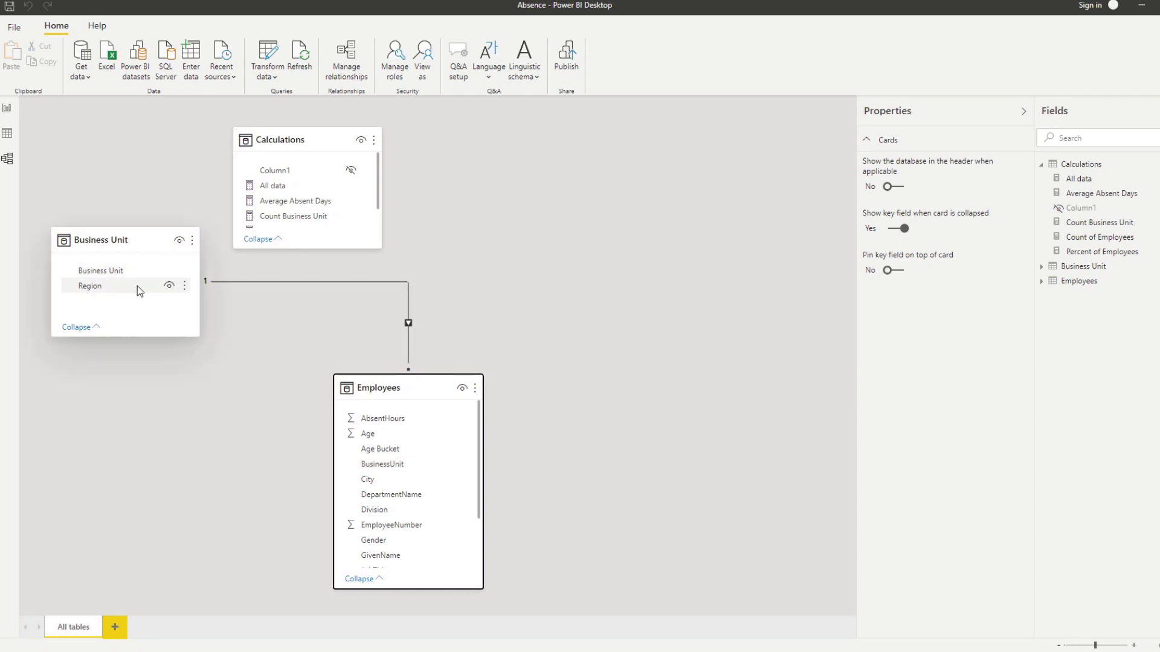
Step: Return to the report page and add the Count of Employees measure to the Business Unit and Region table
{"action": "left_click", "coordinate": [6, 109]}
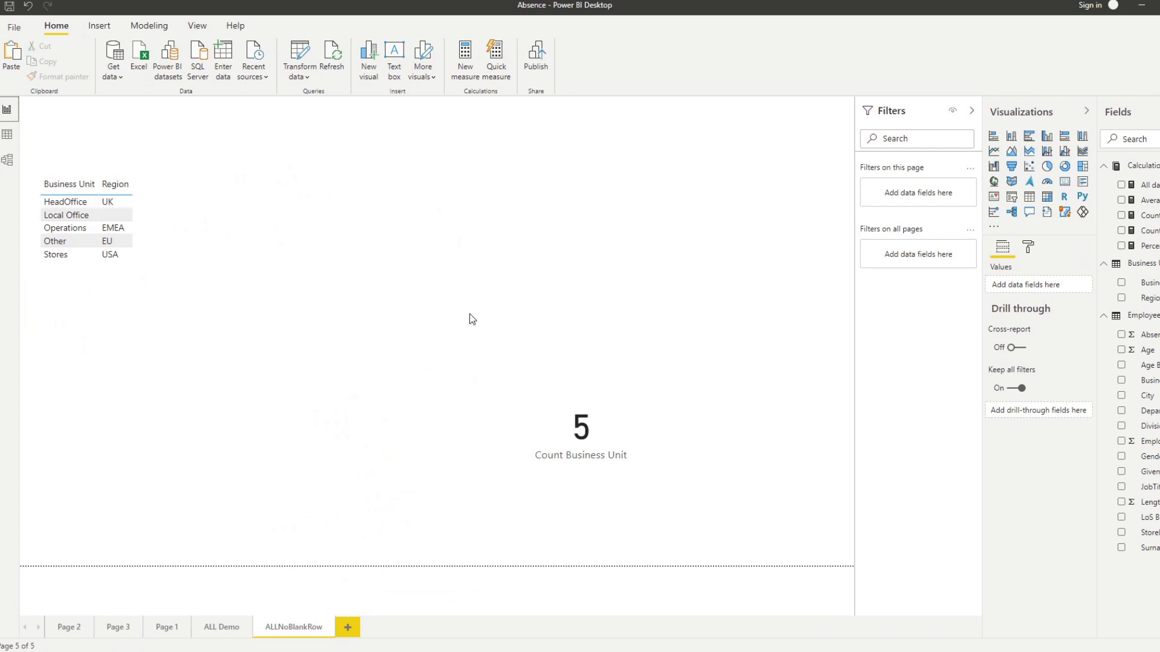
{"action": "left_click", "coordinate": [176, 180]}
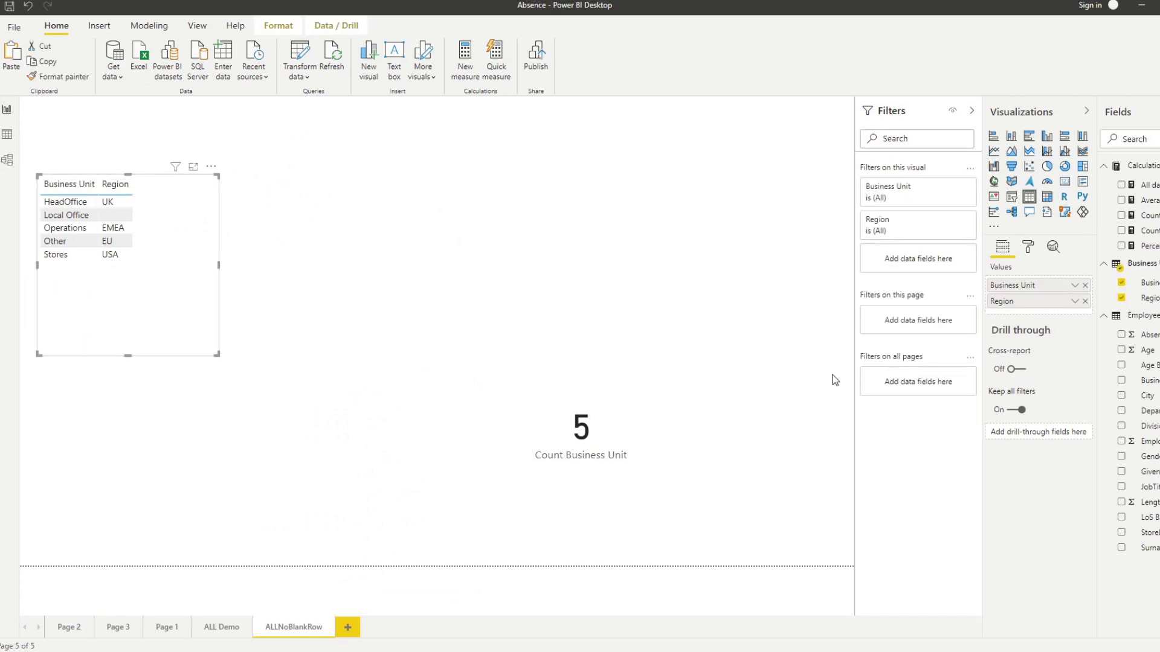
{"action": "mouse_move", "coordinate": [1082, 281]}
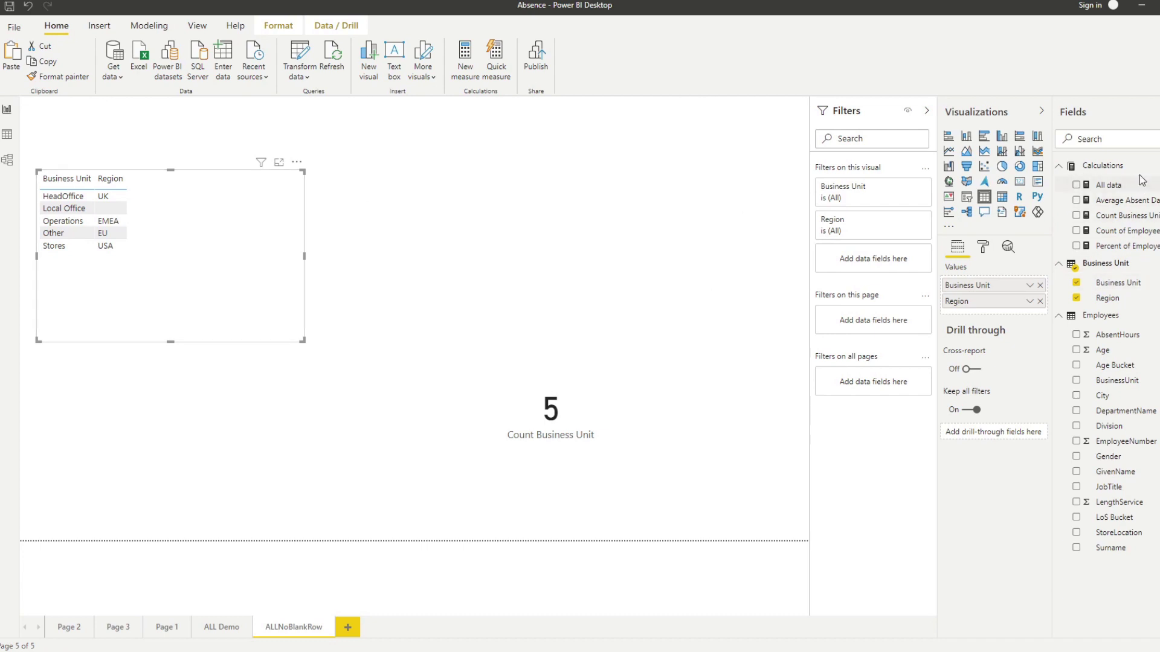
{"action": "left_click_drag", "start_coordinate": [1139, 237], "coordinate": [240, 264]}
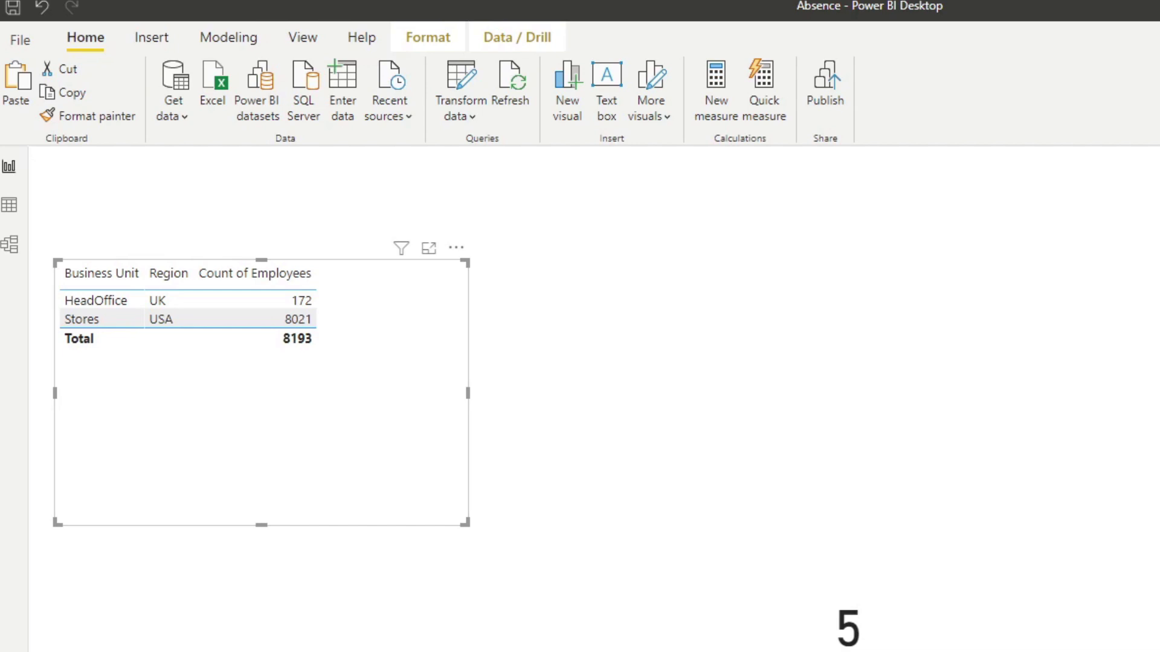
Step: Create the measure Count of Employees 2 = COUNTROWS( ALL( 'Business Unit'[Region] ) ) and commit it
{"action": "type", "text": "Count of Employees 2 = "}
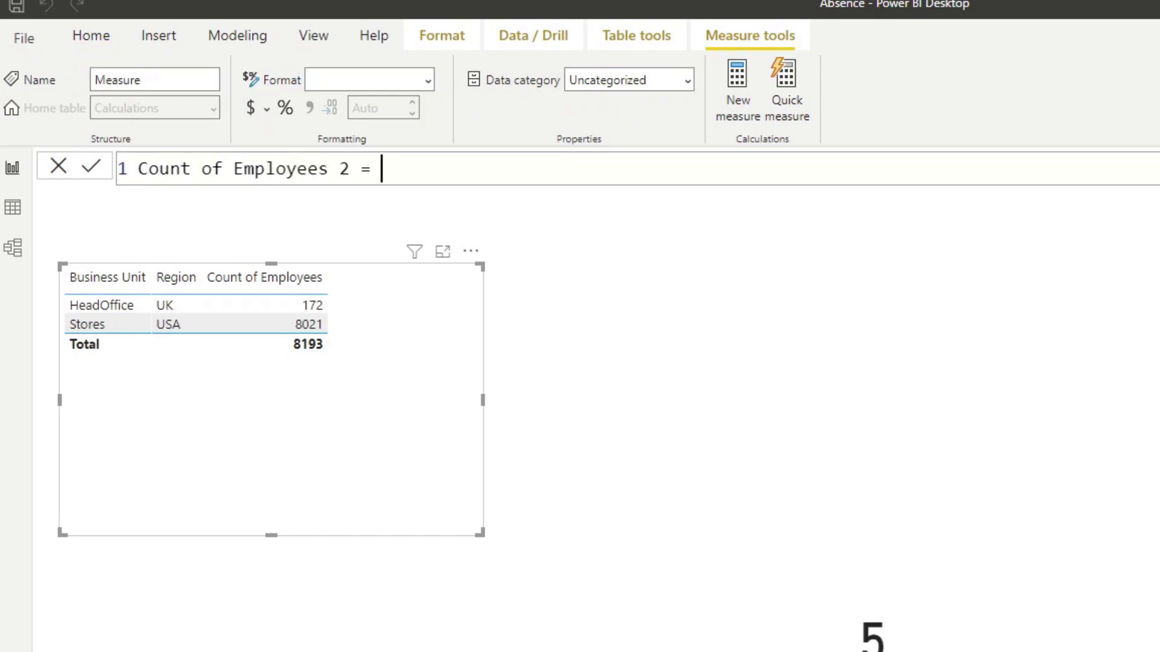
{"action": "type", "text": "COUNTROWS()"}
{"action": "key", "text": "Left"}
{"action": "key", "text": "Left"}
{"action": "type", "text": "ALL(  )"}
{"action": "key", "text": "Left"}
{"action": "key", "text": "Left"}
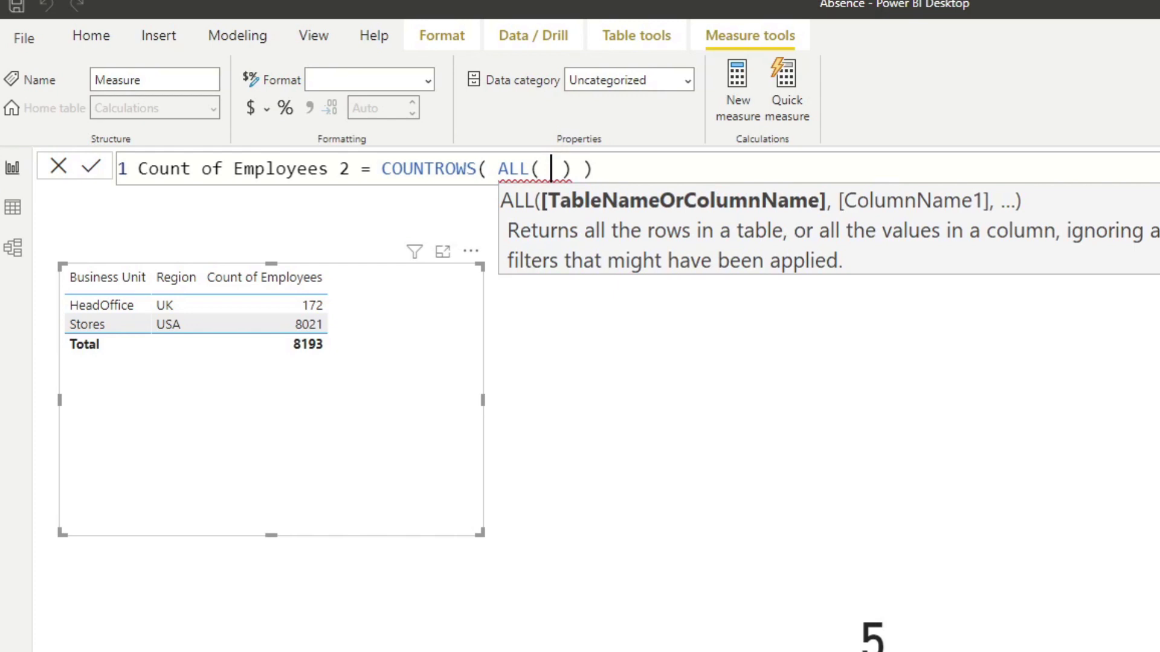
{"action": "type", "text": "region"}
{"action": "key", "text": "Tab"}
{"action": "key", "text": "Return"}
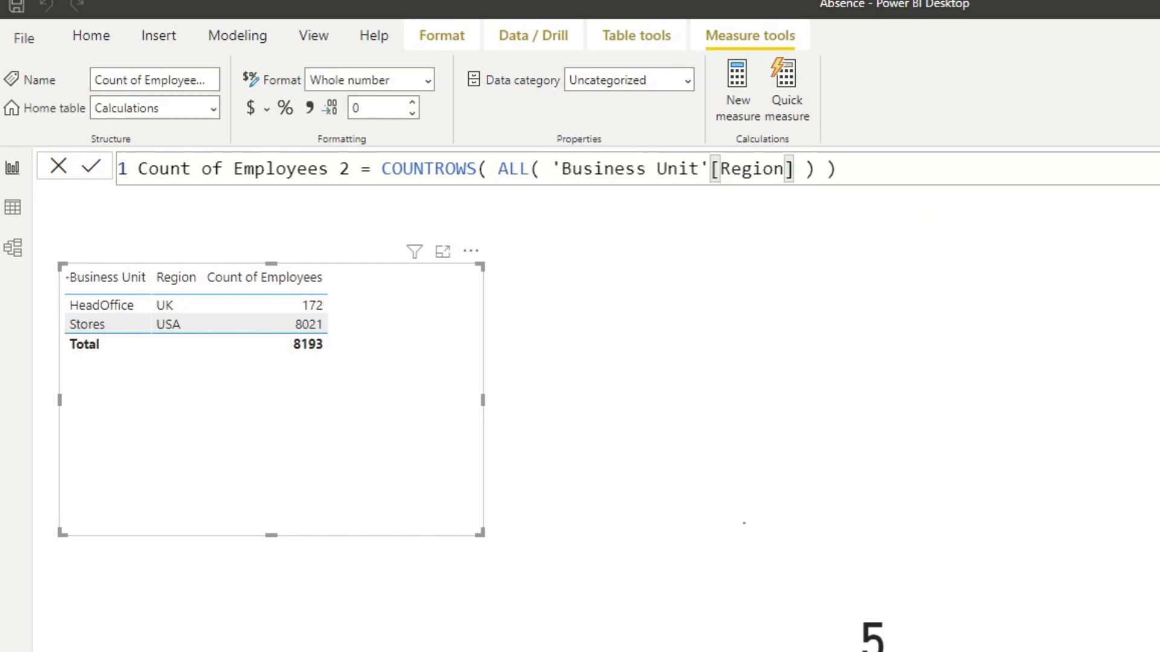
Step: Add the Count of Employees 2 measure as a column in the business unit table
{"action": "left_click", "coordinate": [837, 169]}
{"action": "left_click_drag", "start_coordinate": [1154, 338], "coordinate": [383, 430]}
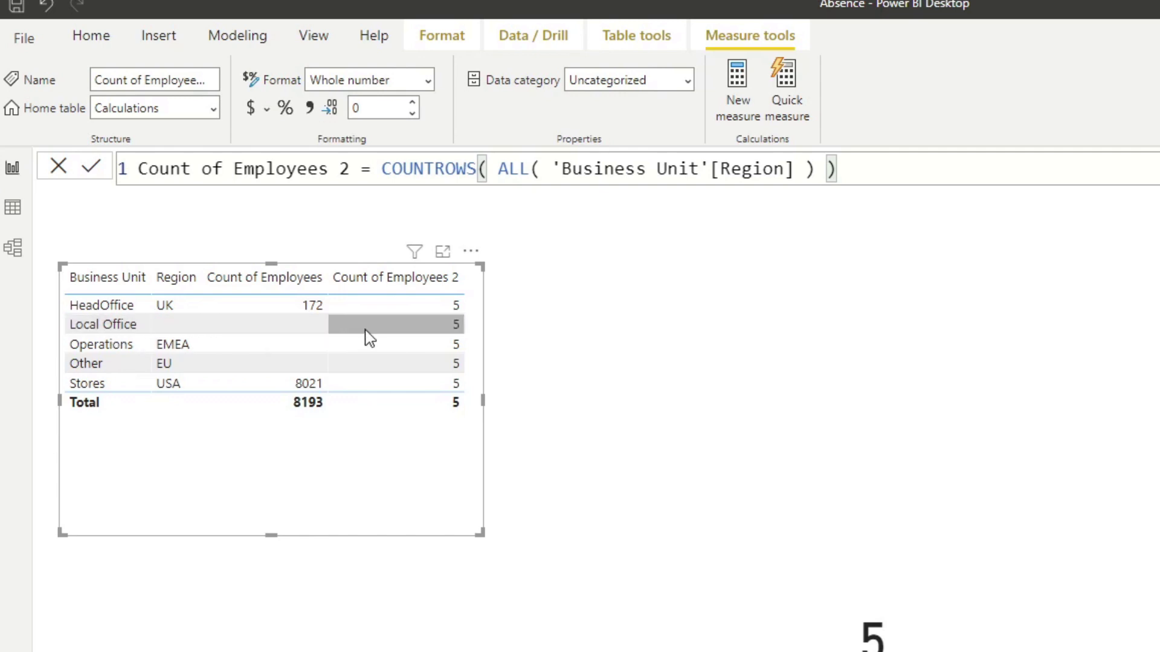
{"action": "left_click", "coordinate": [182, 270]}
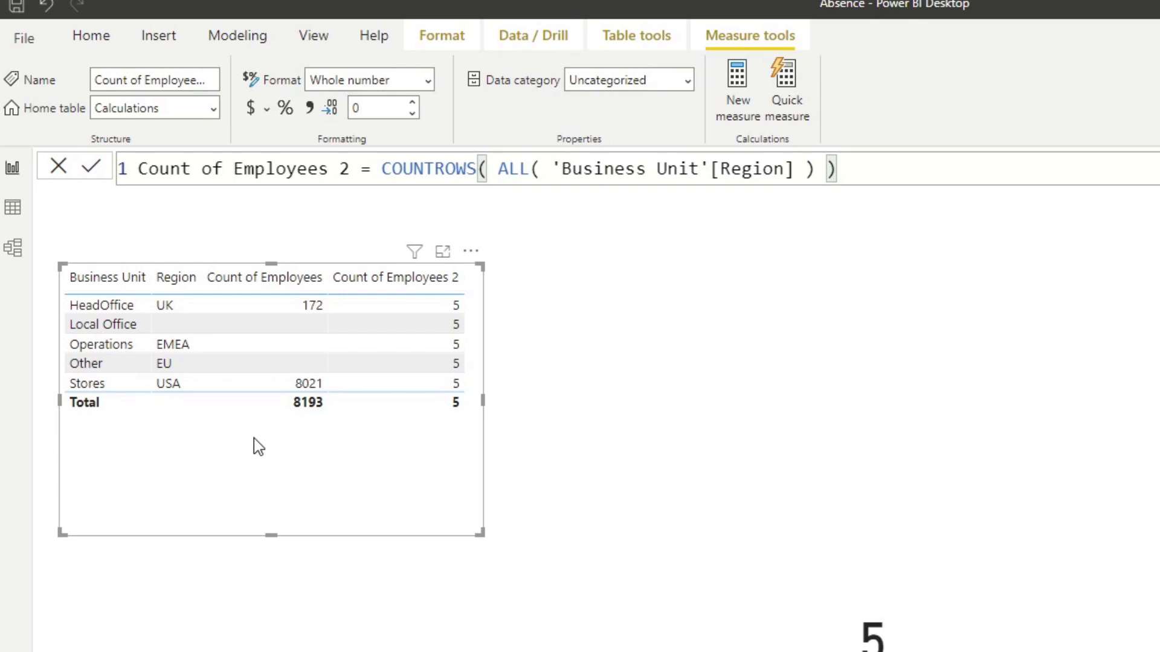
Step: Replace the ALL expression inside COUNTROWS of Count of Employees 2 with the ALLNOBLANKROW function
{"action": "left_click", "coordinate": [814, 169]}
{"action": "left_click_drag", "start_coordinate": [815, 169], "coordinate": [498, 170]}
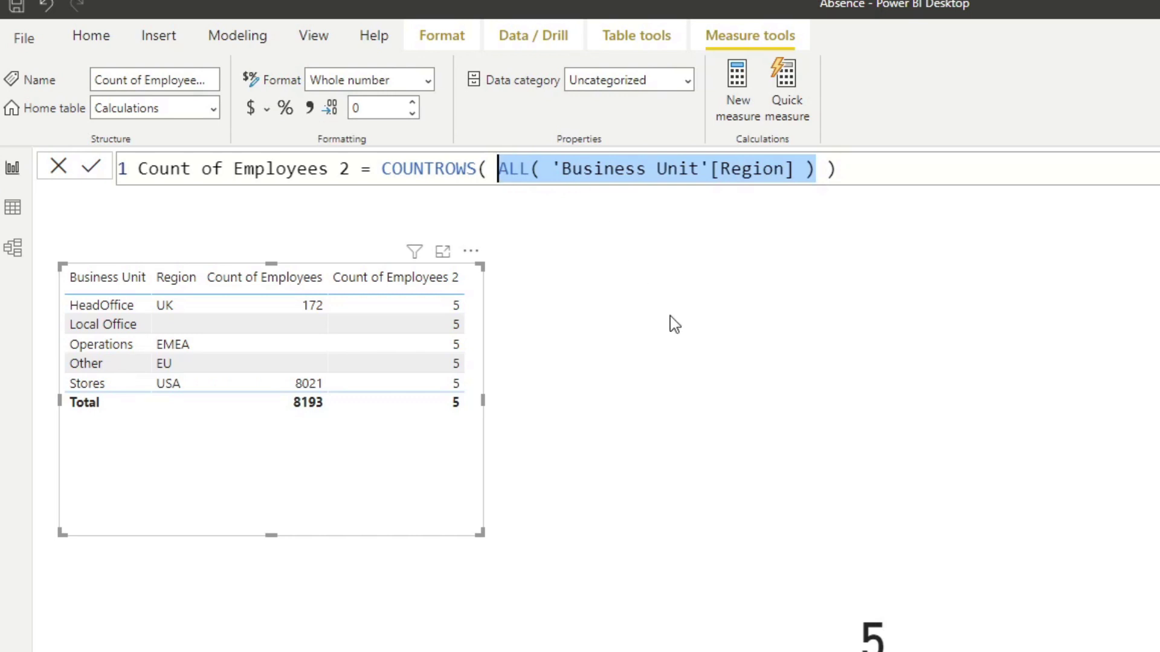
{"action": "type", "text": "ALL"}
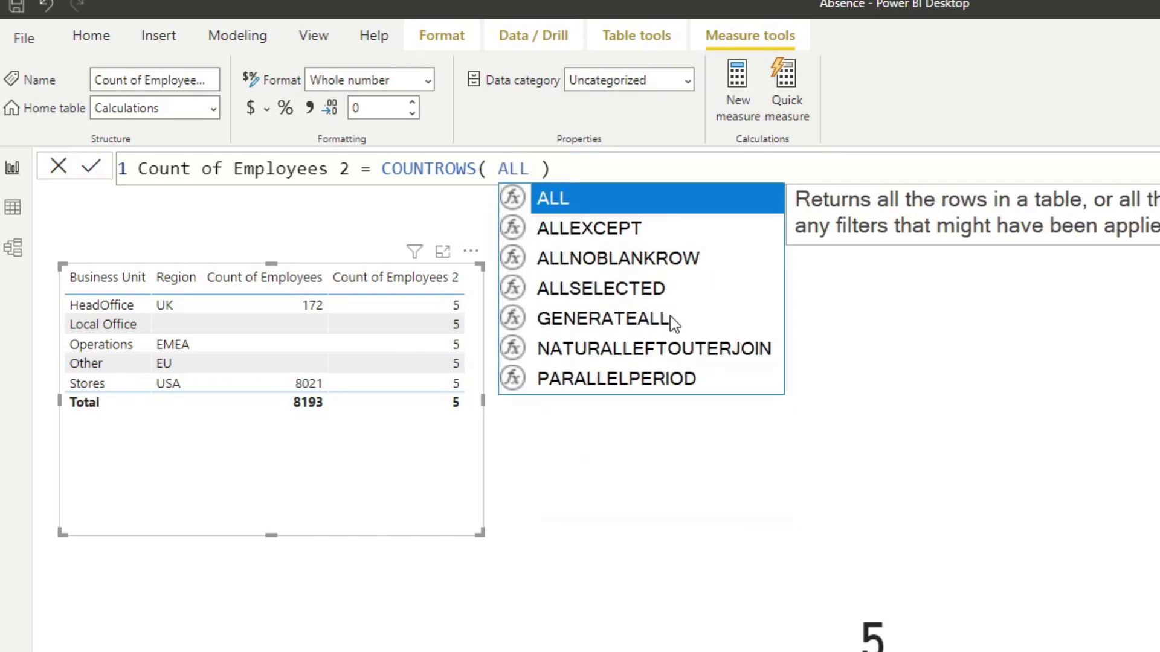
{"action": "key", "text": "Down"}
{"action": "key", "text": "Down"}
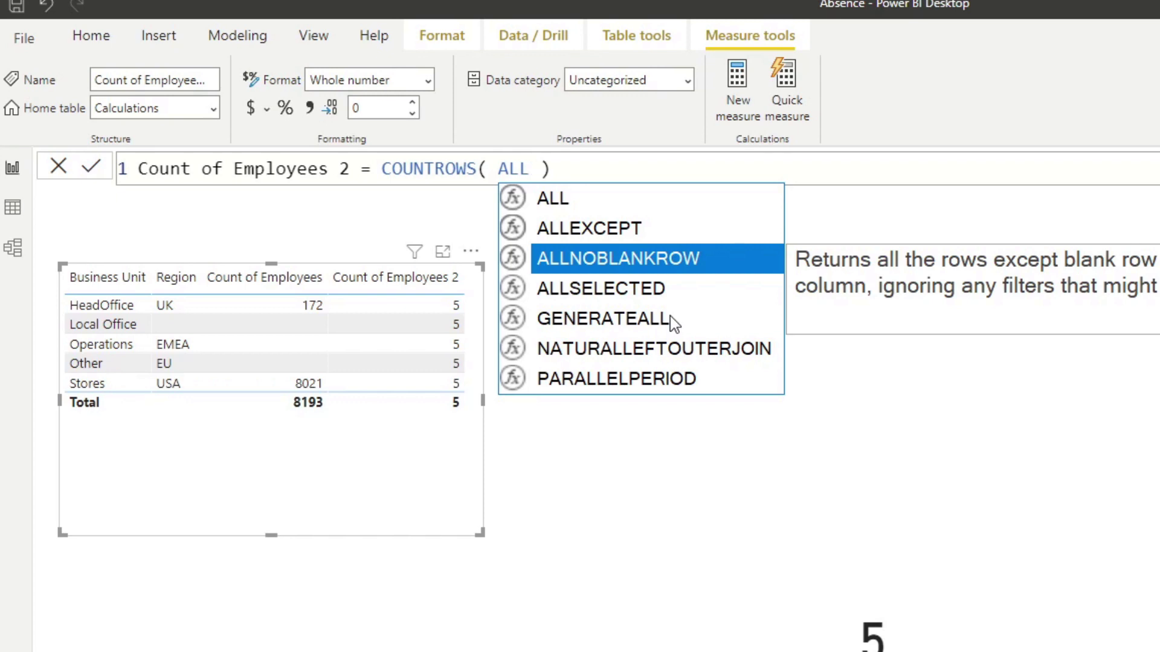
{"action": "key", "text": "Tab"}
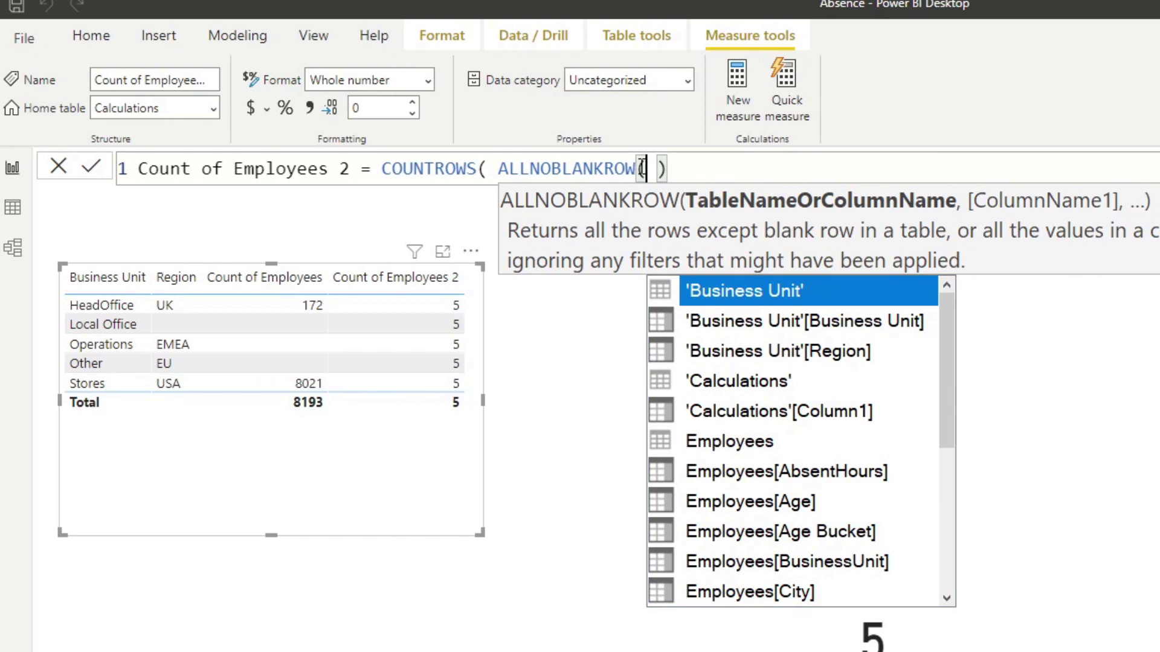
Step: Set Employees[BusinessUnit] as the argument of ALLNOBLANKROW in Count of Employees 2 and commit the measure
{"action": "type", "text": "emp"}
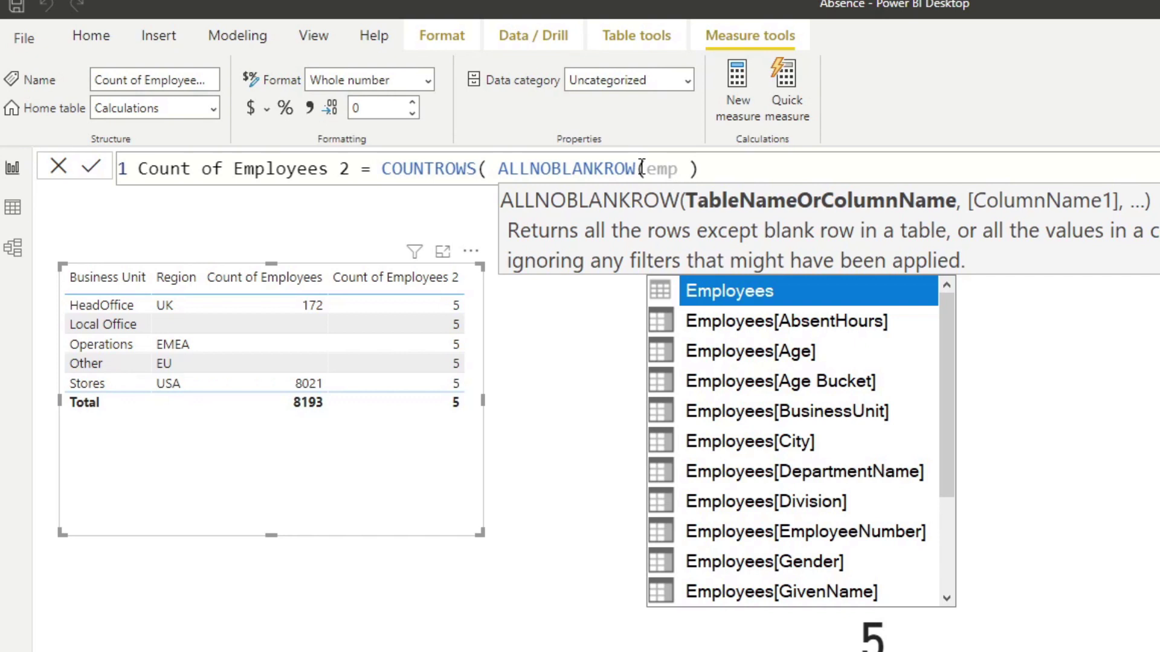
{"action": "key", "text": "BackSpace"}
{"action": "key", "text": "BackSpace"}
{"action": "key", "text": "BackSpace"}
{"action": "type", "text": "busine"}
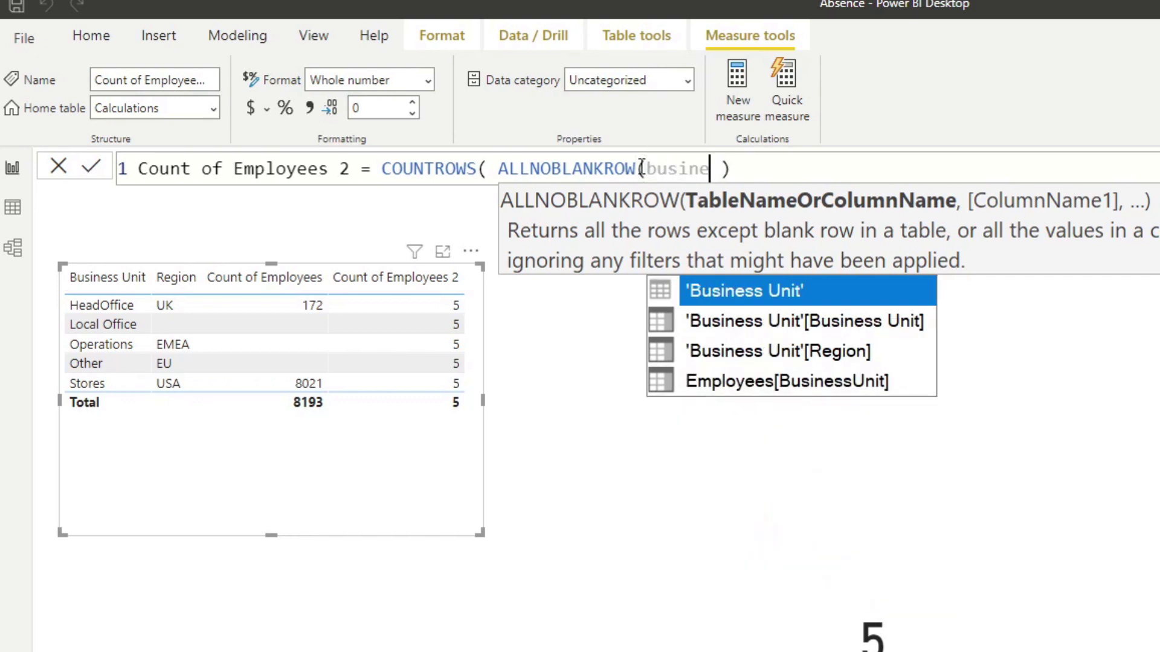
{"action": "key", "text": "Down"}
{"action": "key", "text": "Down"}
{"action": "key", "text": "Down"}
{"action": "key", "text": "Tab"}
{"action": "type", "text": ")"}
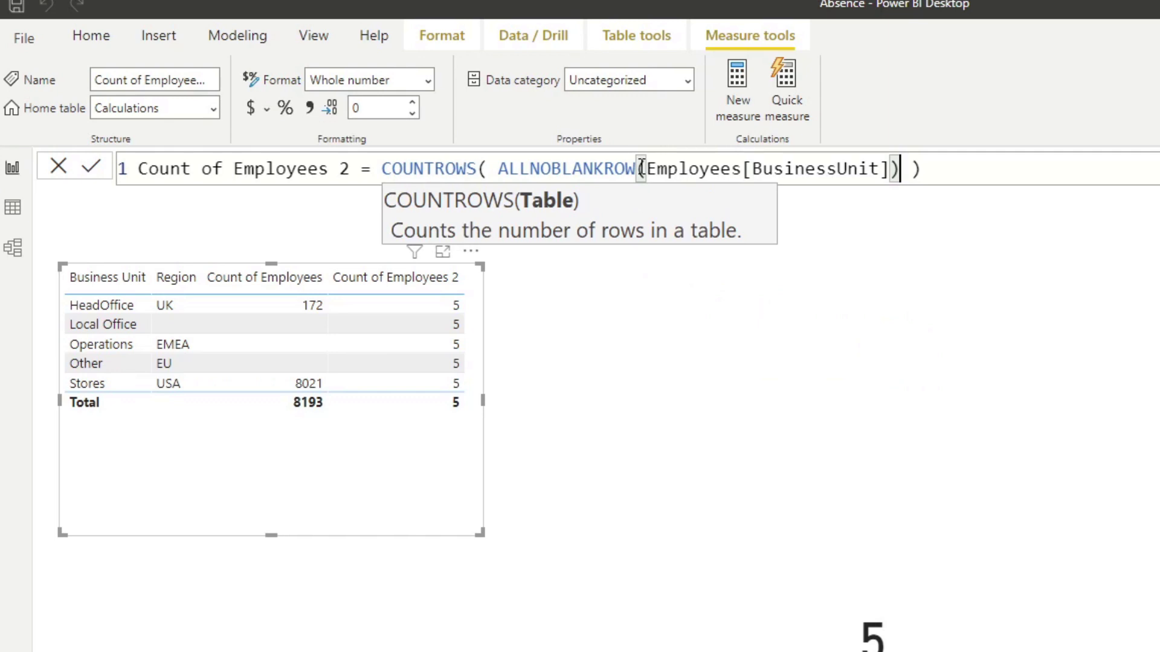
{"action": "key", "text": "Return"}
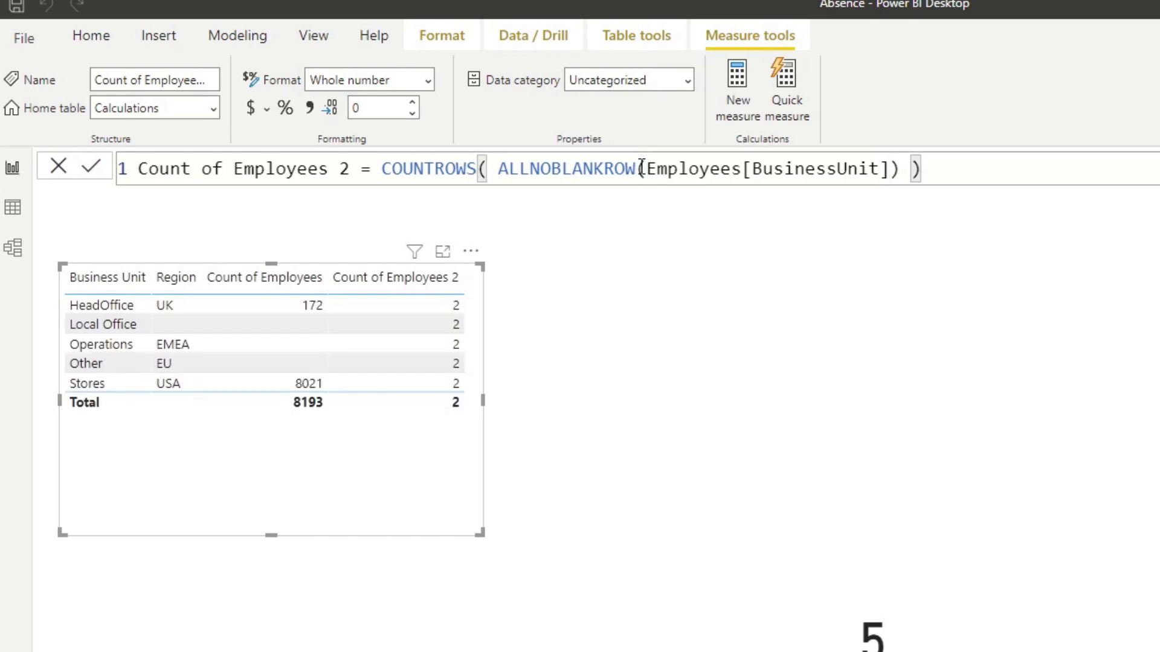